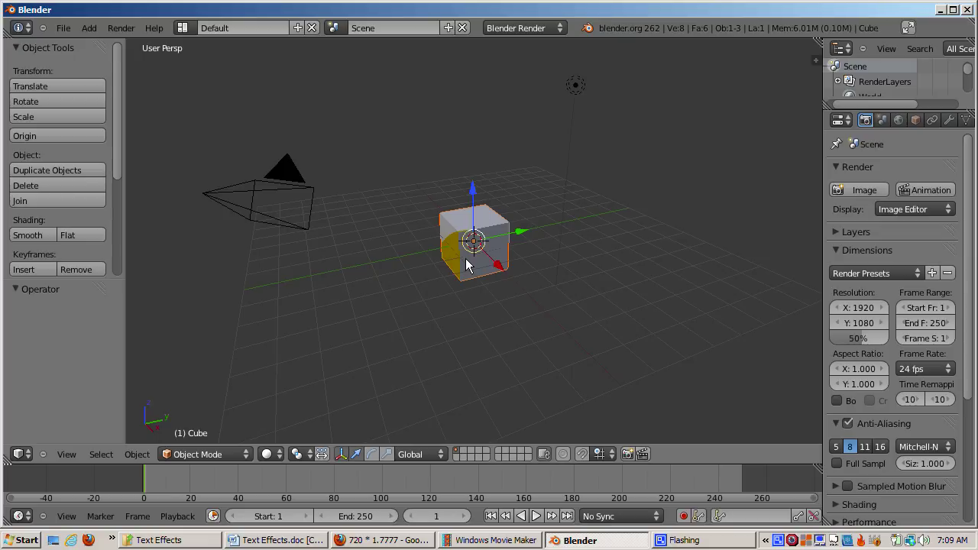
Delete the default cube and add a text object at the origin in the top orthographic view
{"action": "key", "text": "x"}
{"action": "left_click", "coordinate": [466, 258]}
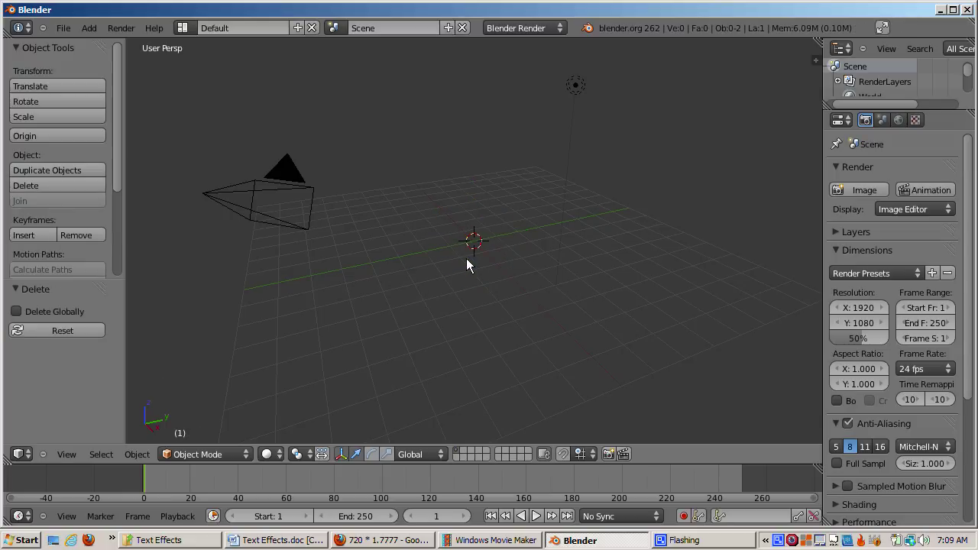
{"action": "key", "text": "KP_7"}
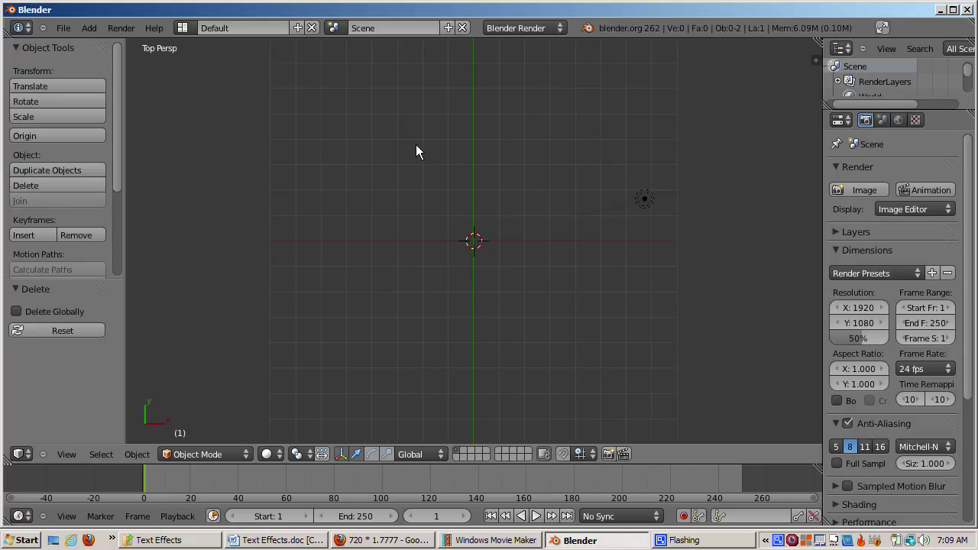
{"action": "key", "text": "KP_5"}
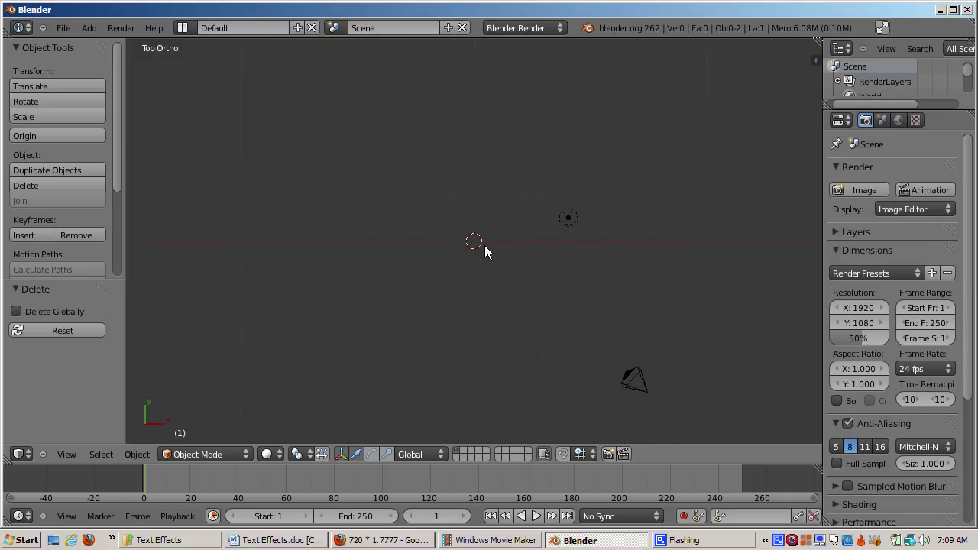
{"action": "key", "text": "shift+a"}
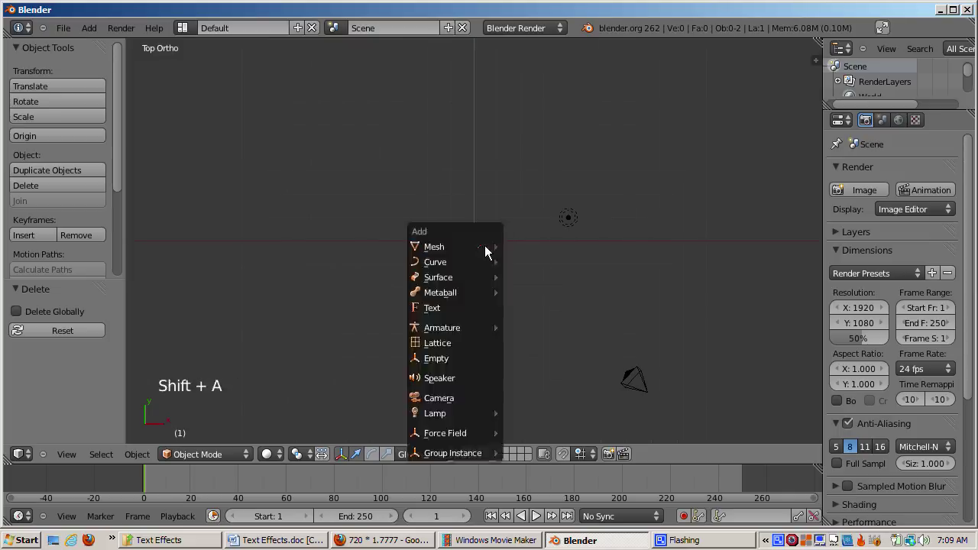
{"action": "left_click", "coordinate": [450, 310]}
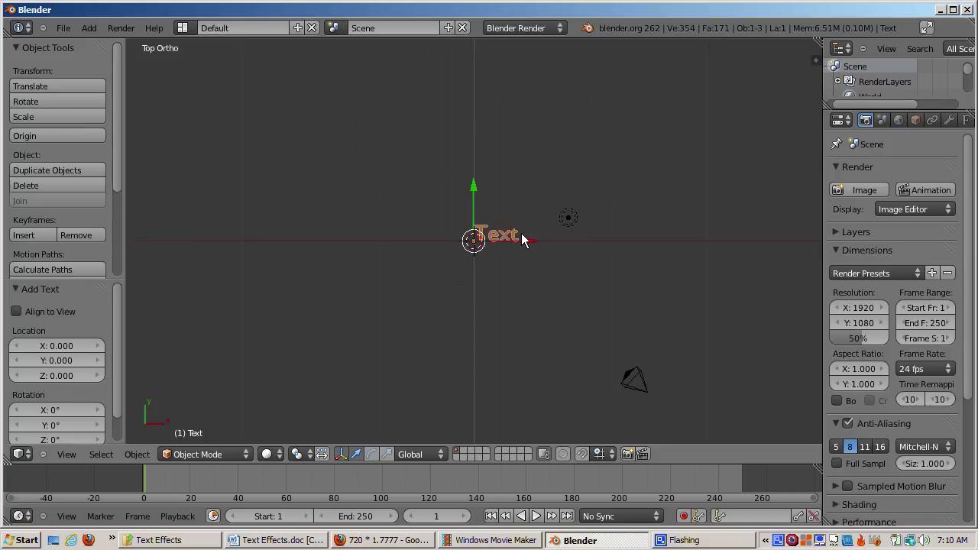
Append "agrs" to the default text and return to Object Mode
{"action": "key", "text": "Tab"}
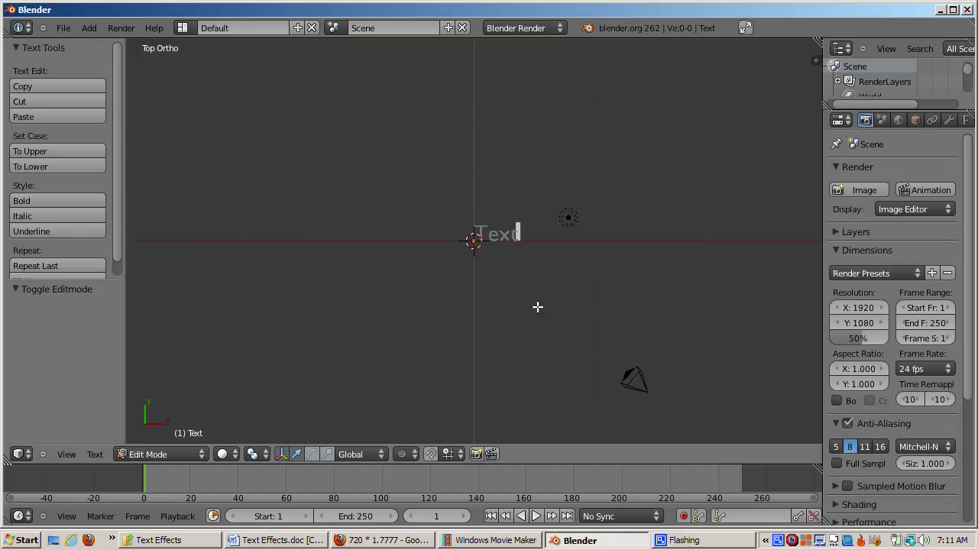
{"action": "type", "text": "a"}
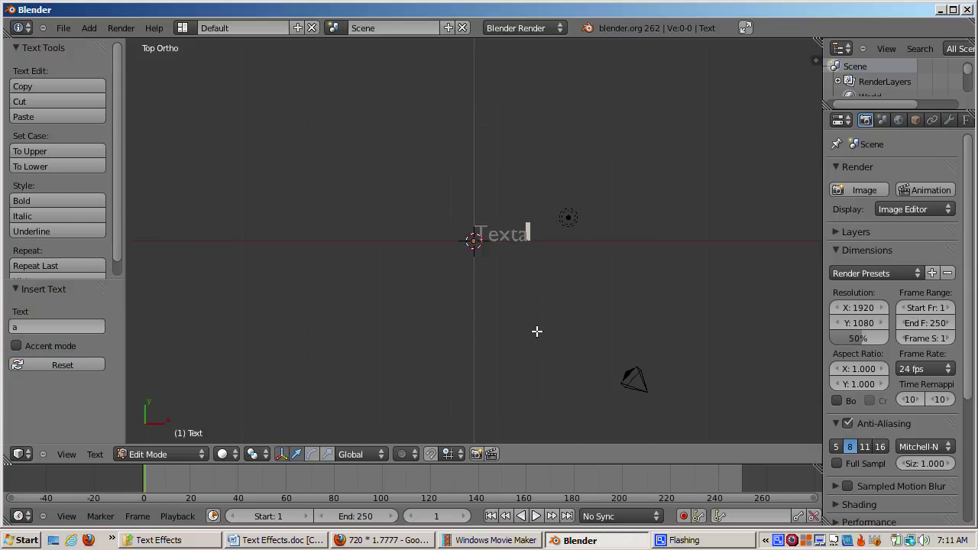
{"action": "type", "text": "grs"}
{"action": "key", "text": "Tab"}
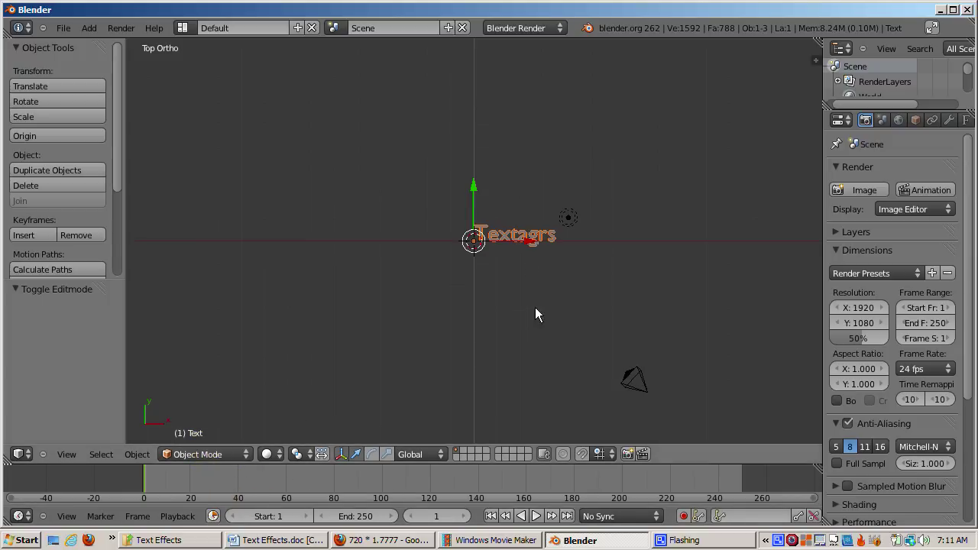
Move the text object about -1.64 units along the global X axis
{"action": "key", "text": "g"}
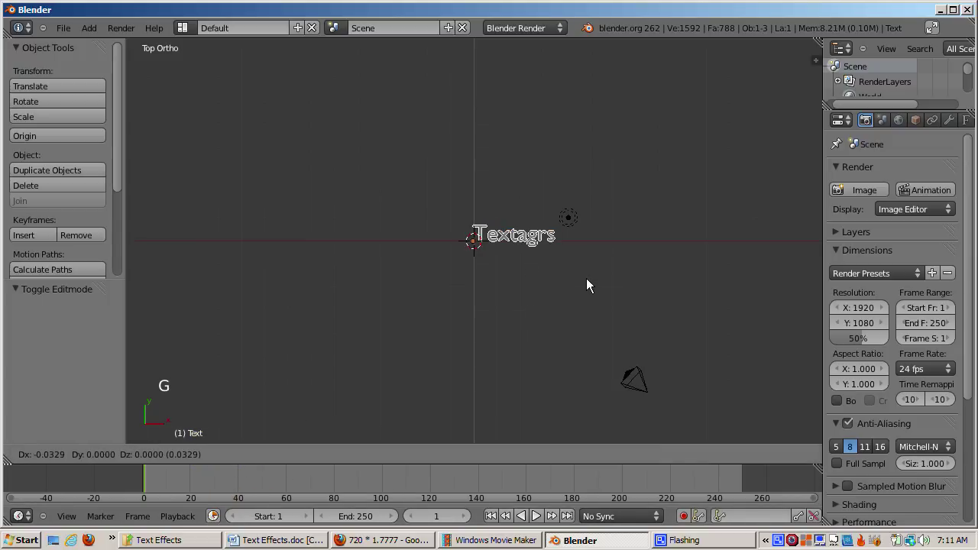
{"action": "key", "text": "x"}
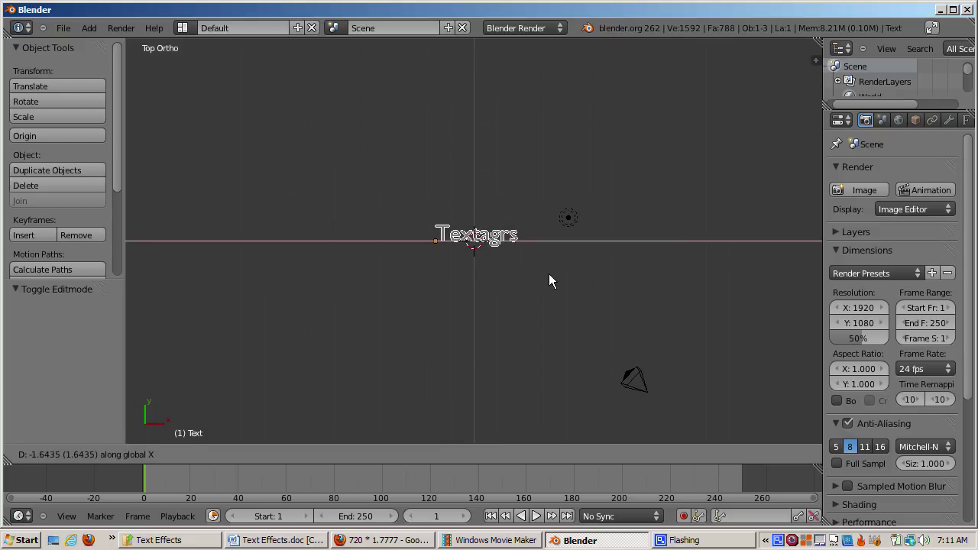
{"action": "left_click", "coordinate": [550, 275]}
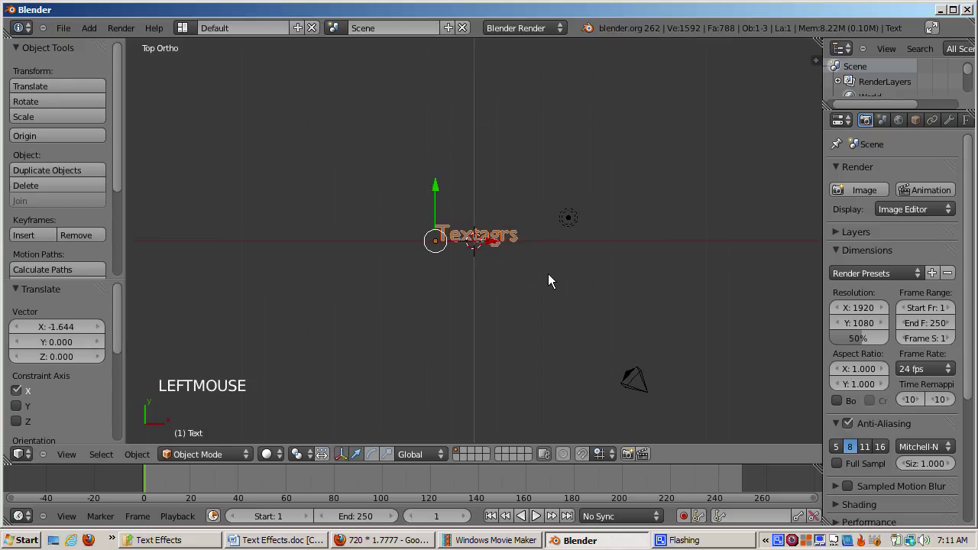
Replace the text object's content with "A long long time ago in a galaxy far, far away"
{"action": "key", "text": "Tab"}
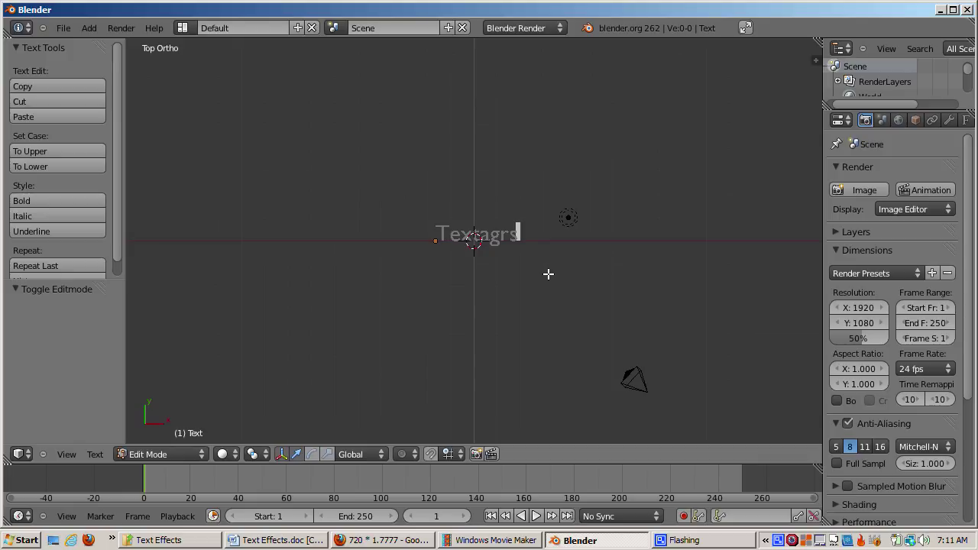
{"action": "key", "text": "BackSpace"}
{"action": "key", "text": "BackSpace"}
{"action": "key", "text": "BackSpace"}
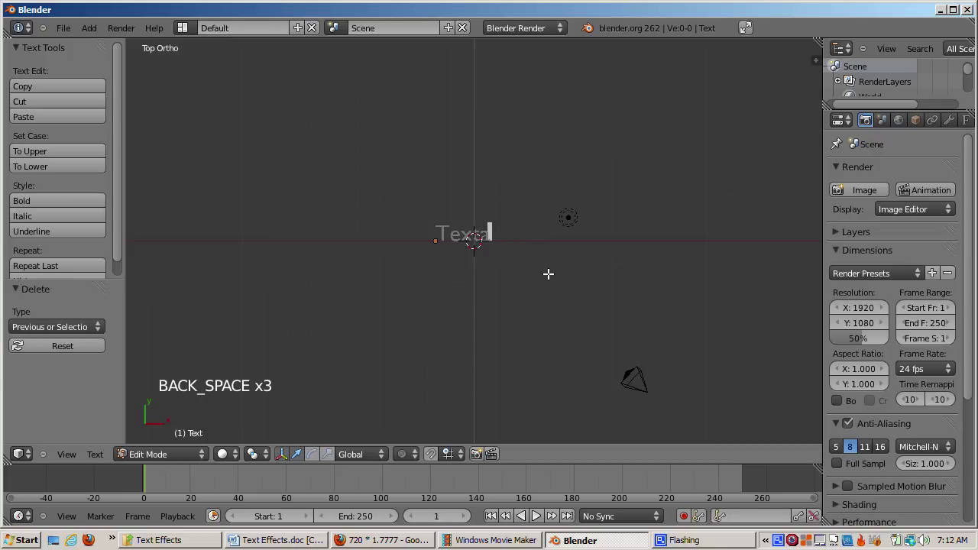
{"action": "key", "text": "BackSpace"}
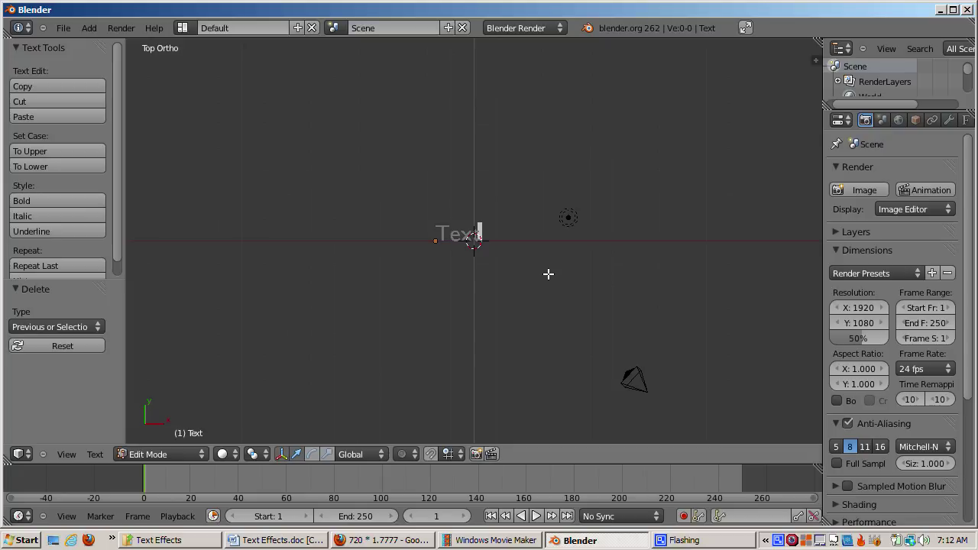
{"action": "key", "text": "BackSpace"}
{"action": "key", "text": "BackSpace"}
{"action": "key", "text": "BackSpace"}
{"action": "key", "text": "BackSpace"}
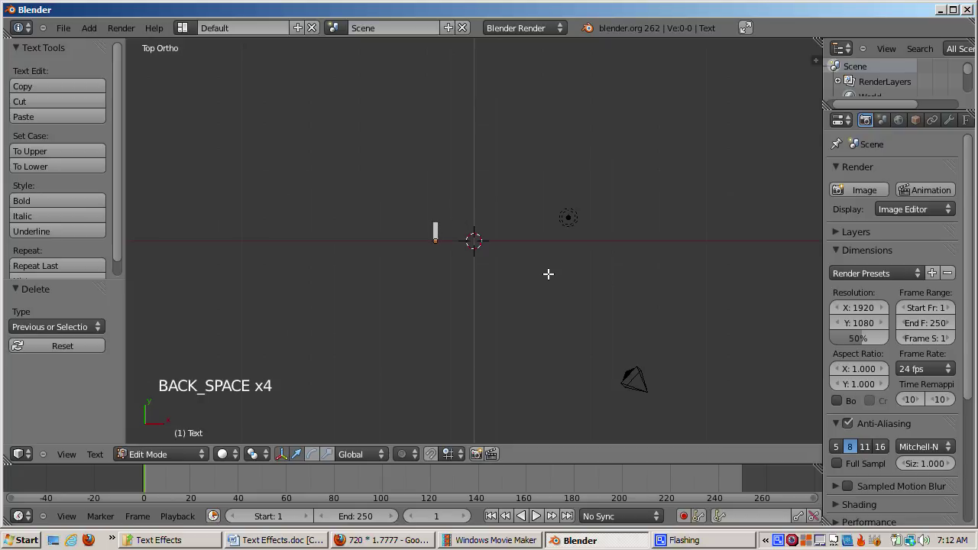
{"action": "type", "text": "A long lon"}
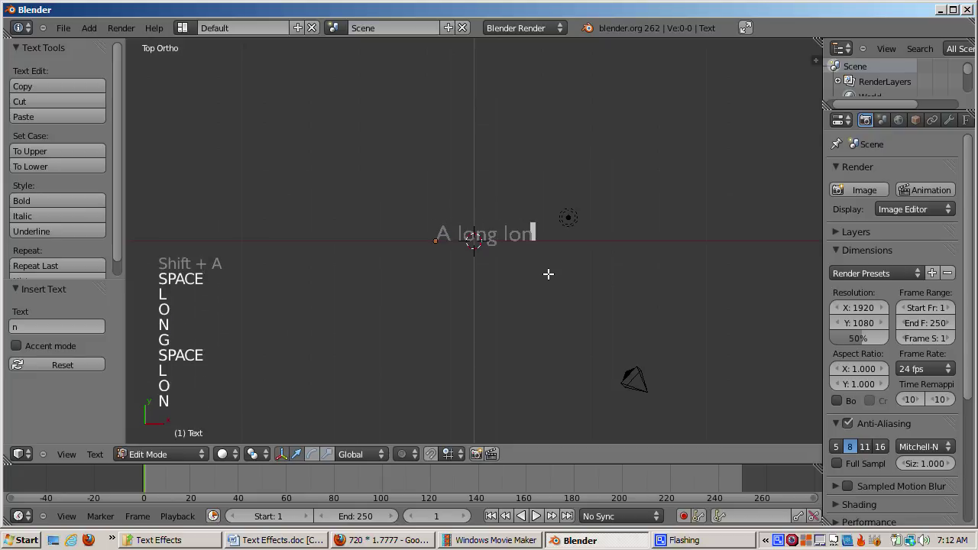
{"action": "type", "text": "g time ago i"}
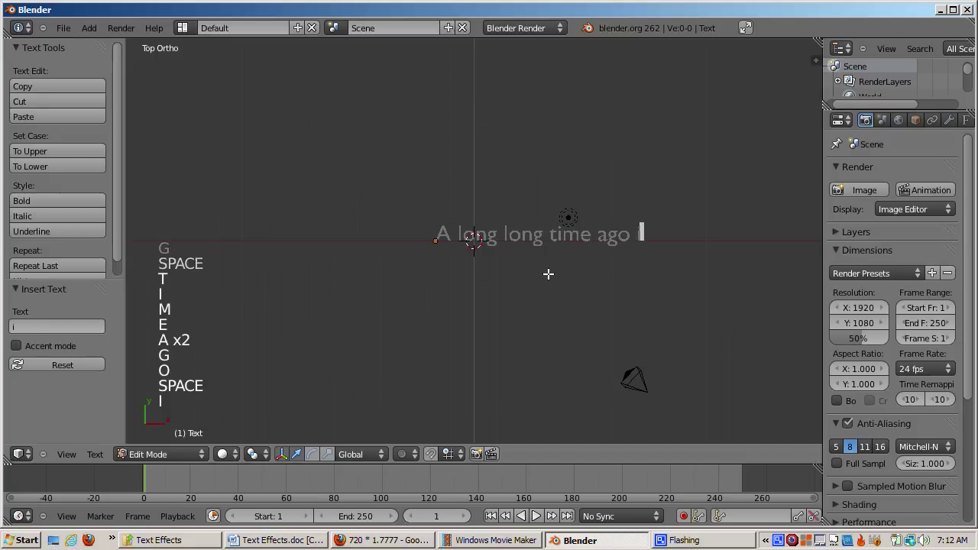
{"action": "type", "text": "n a galaxy fa"}
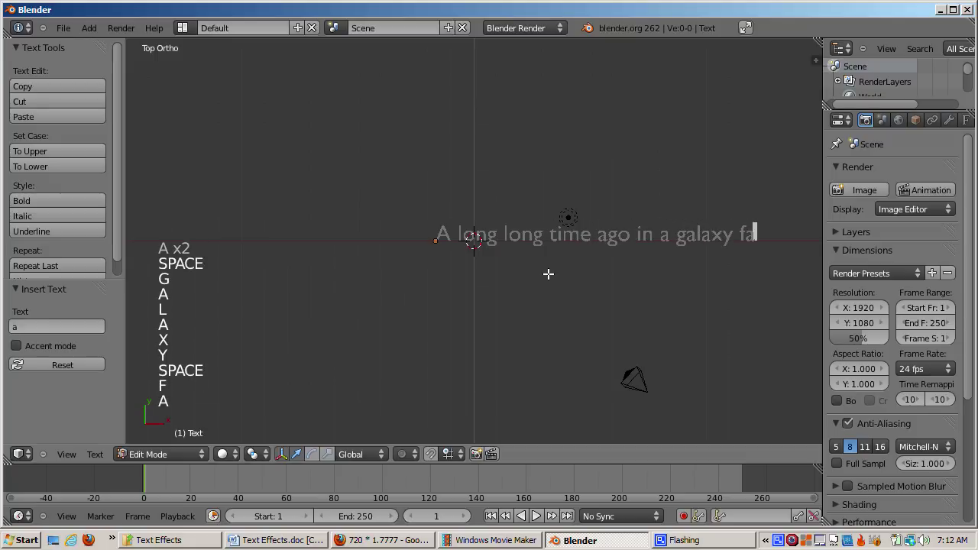
{"action": "type", "text": "r, far away"}
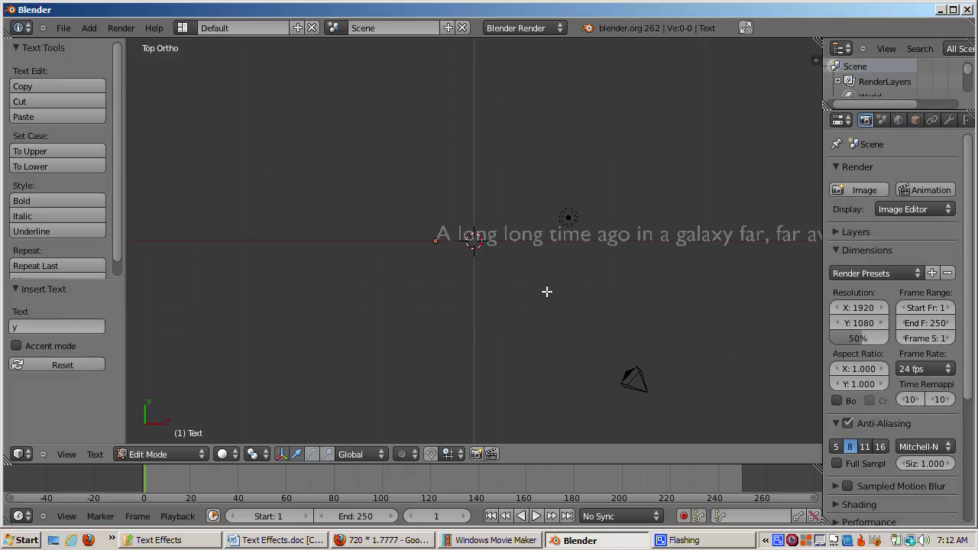
Select the opening words "A long" from the beginning of the text line
{"action": "key", "text": "Left"}
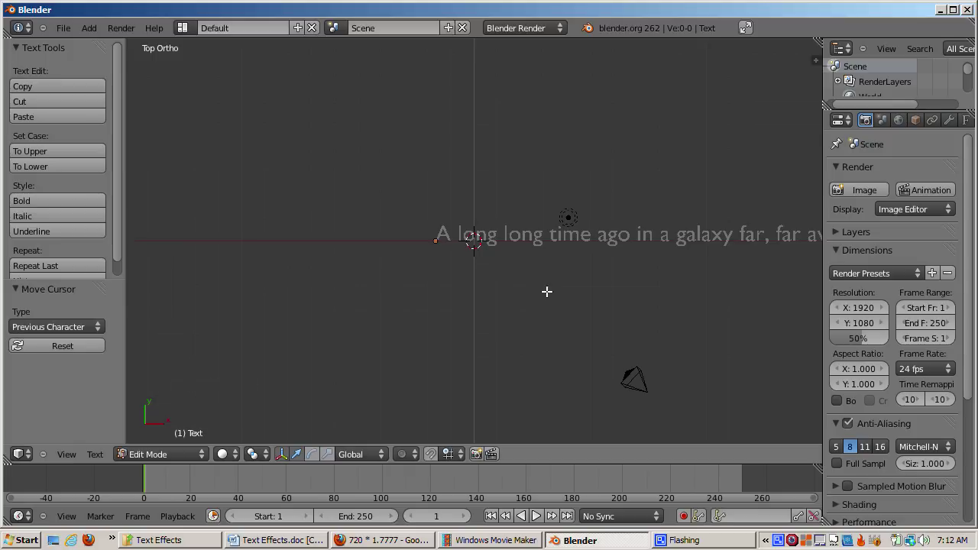
{"action": "key", "text": "Home"}
{"action": "key", "text": "shift+Right"}
{"action": "key", "text": "shift+Right"}
{"action": "key", "text": "shift+Right"}
{"action": "key", "text": "shift+Right"}
{"action": "key", "text": "shift+Right"}
{"action": "key", "text": "shift+Right"}
{"action": "key", "text": "shift+Right"}
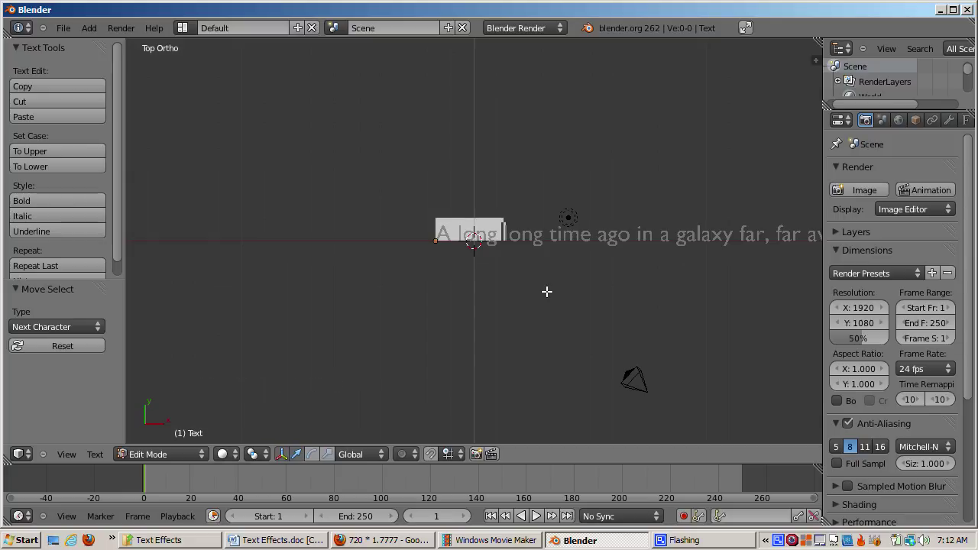
Replace the second word "long" in the sentence with "short"
{"action": "key", "text": "ctrl+Right"}
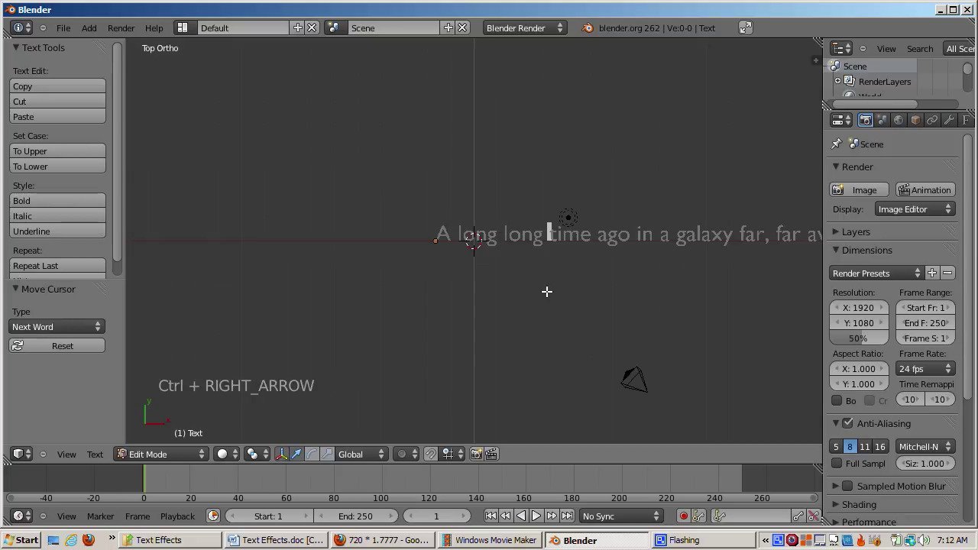
{"action": "key", "text": "ctrl+Left"}
{"action": "key", "text": "ctrl+Left"}
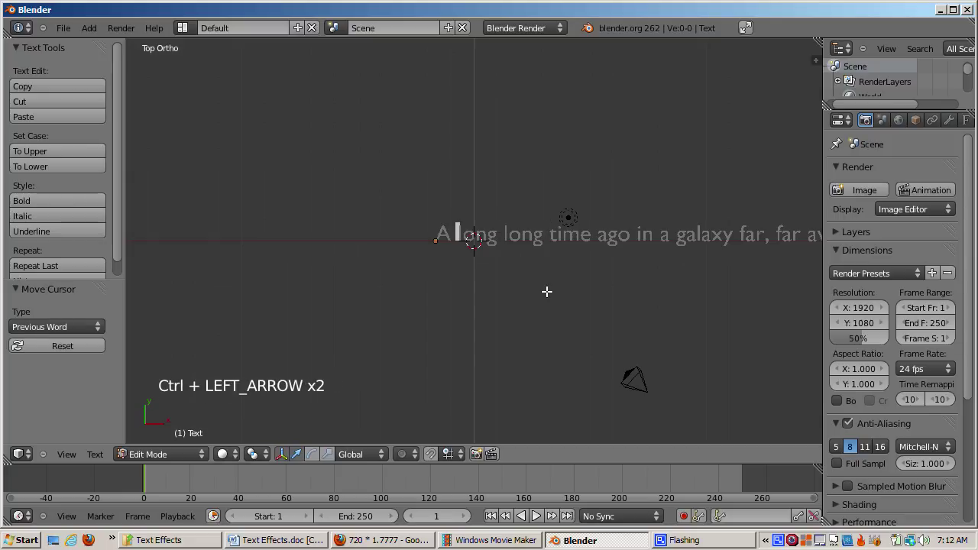
{"action": "key", "text": "ctrl+Right"}
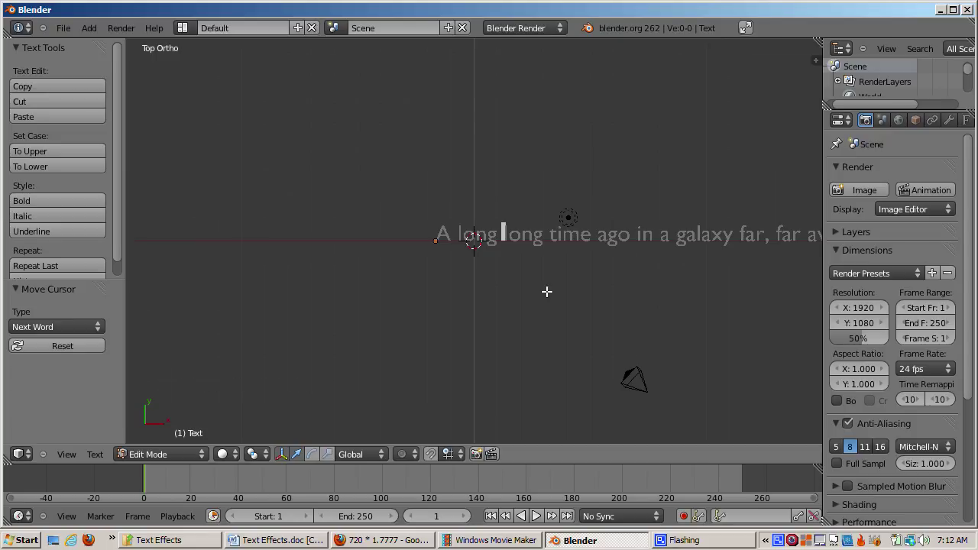
{"action": "key", "text": "shift+Right"}
{"action": "key", "text": "shift+Right"}
{"action": "key", "text": "shift+Right"}
{"action": "key", "text": "shift+Right"}
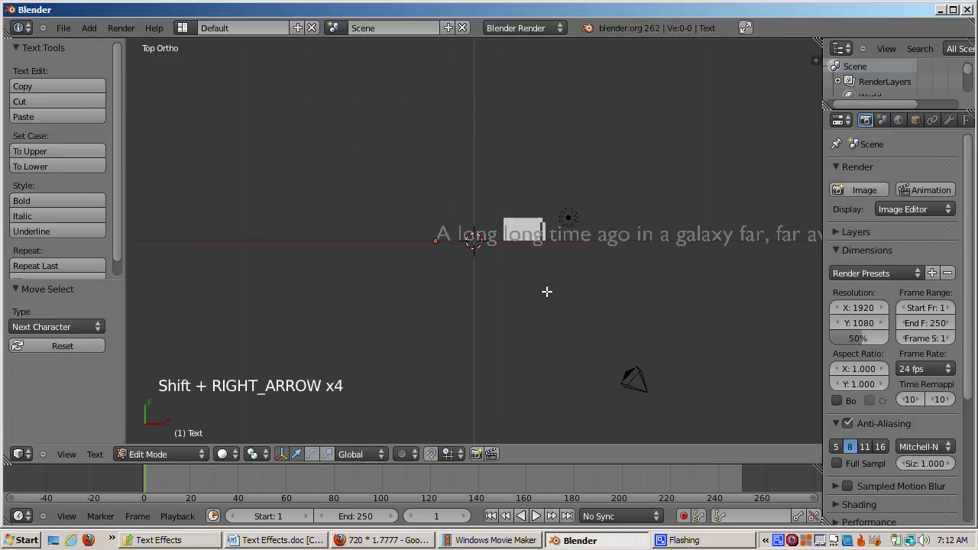
{"action": "type", "text": "short"}
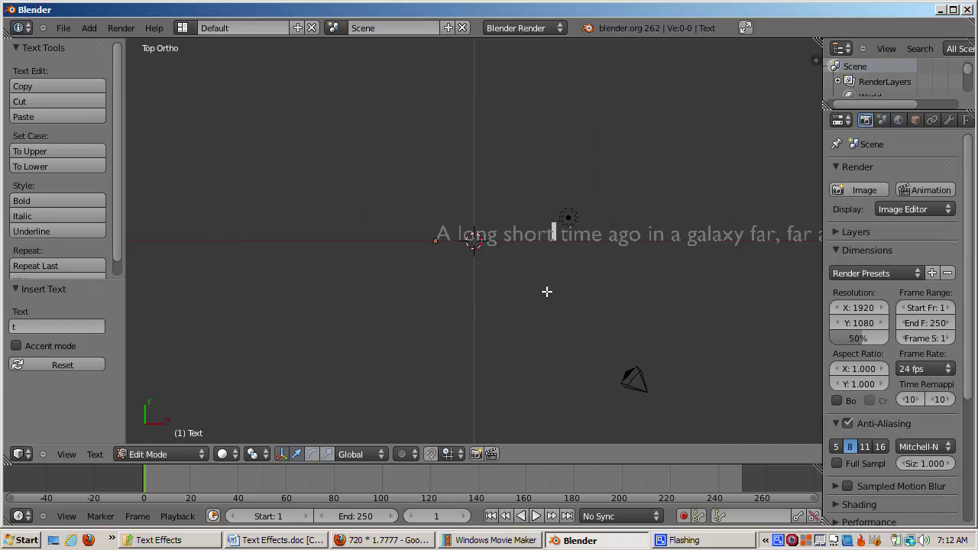
{"action": "key", "text": "Home"}
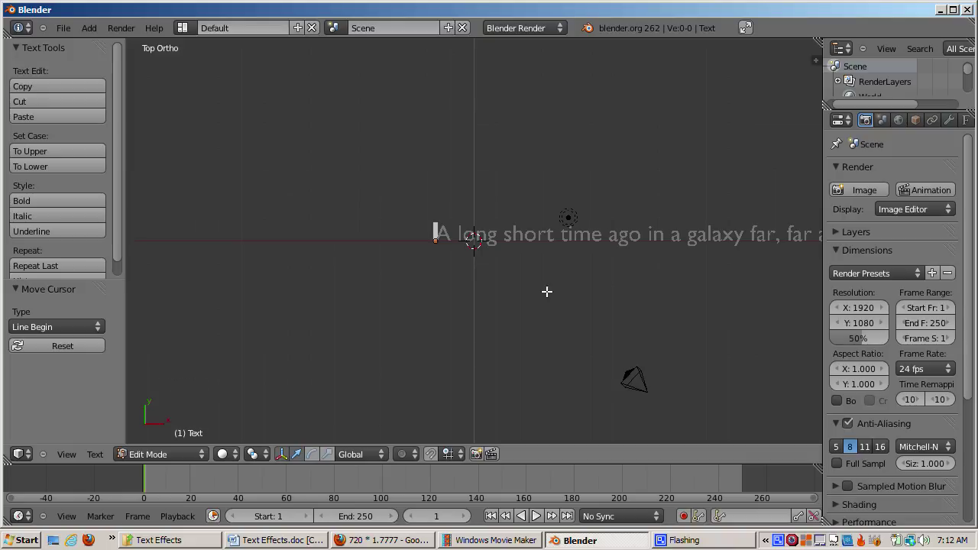
{"action": "key", "text": "End"}
{"action": "key", "text": "Page_Down"}
{"action": "key", "text": "Home"}
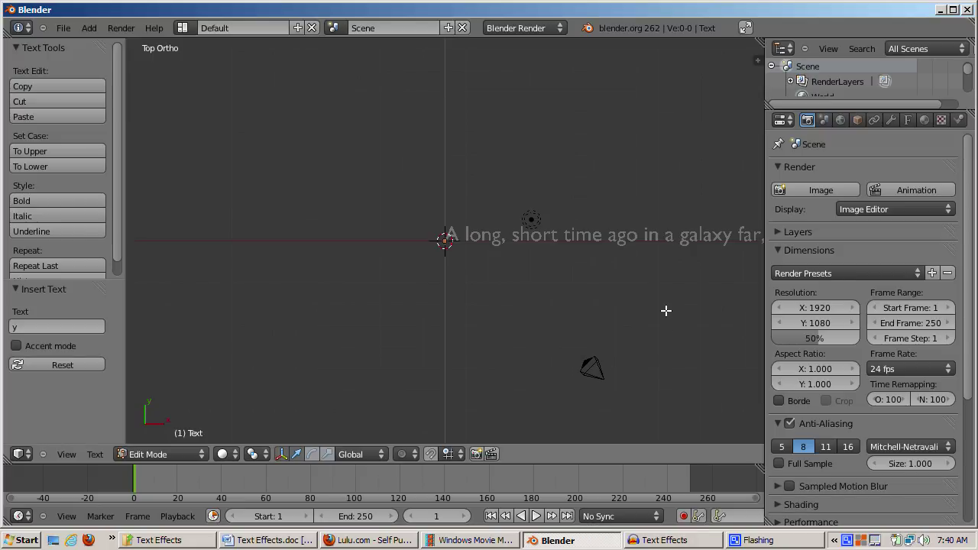
Set the text box width to 10 in the text object's font properties
{"action": "left_click", "coordinate": [908, 120]}
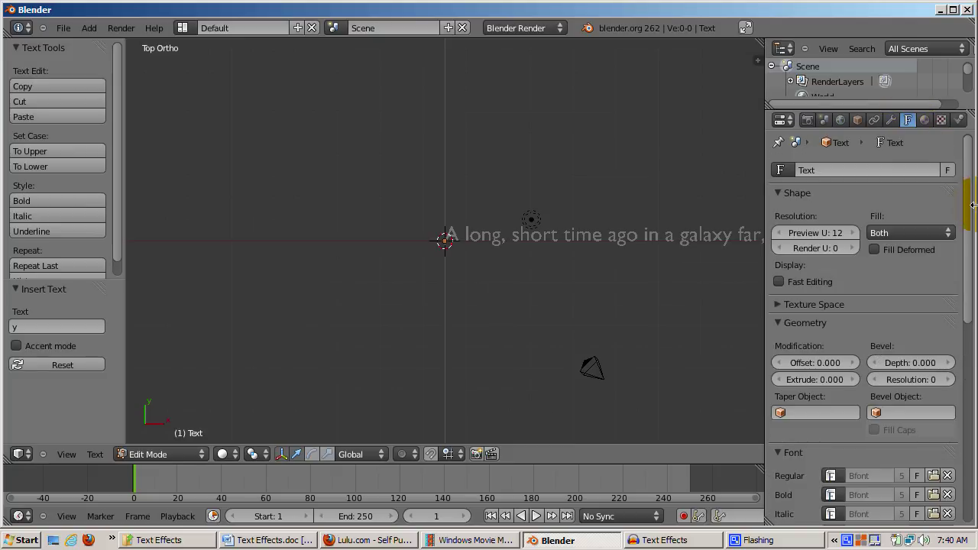
{"action": "left_click_drag", "start_coordinate": [969, 208], "coordinate": [973, 413]}
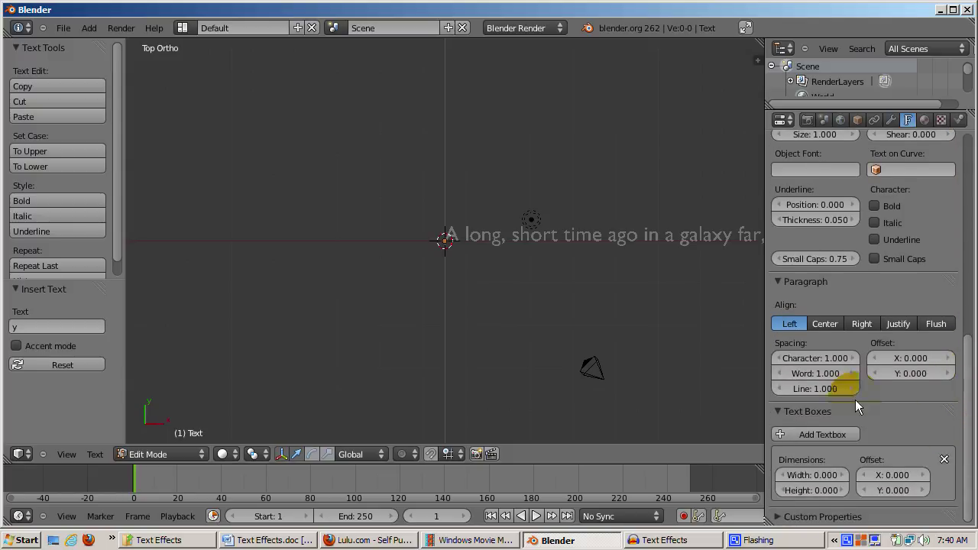
{"action": "left_click", "coordinate": [825, 479]}
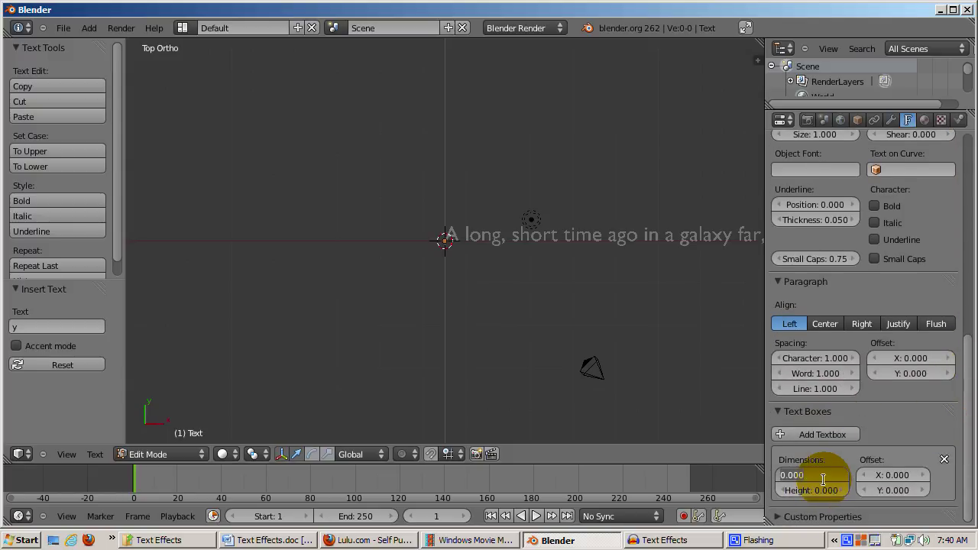
{"action": "type", "text": "10"}
{"action": "key", "text": "Return"}
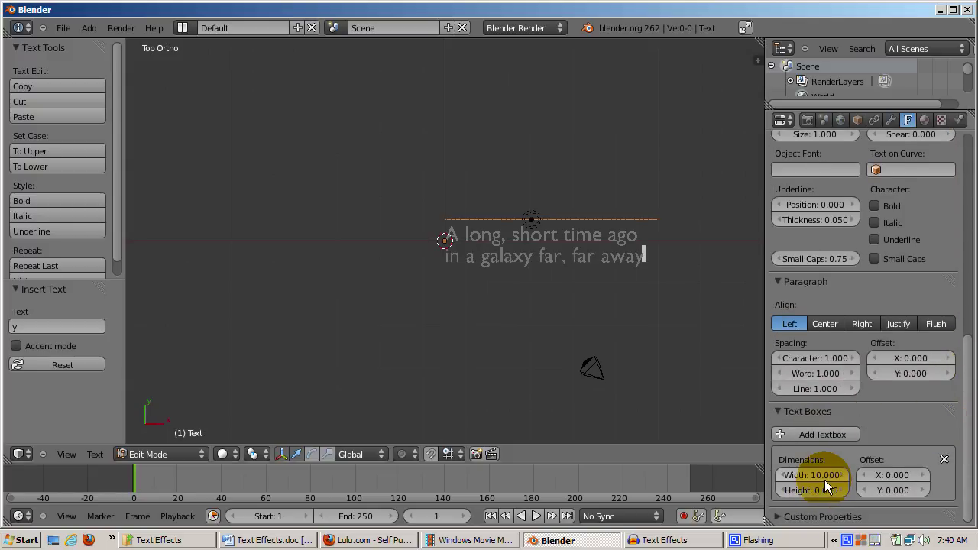
{"action": "key", "text": "space"}
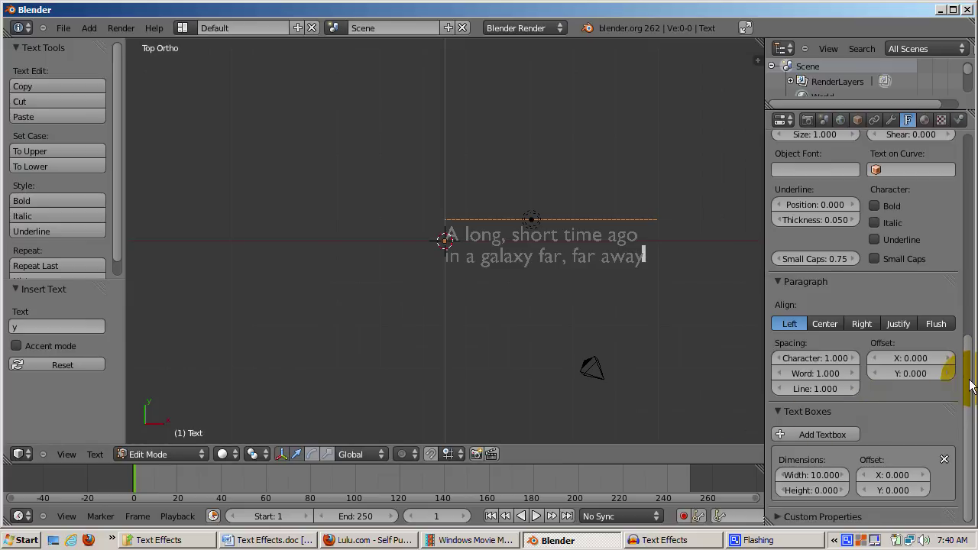
Set the text object's font size to 1.05
{"action": "left_click_drag", "start_coordinate": [970, 386], "coordinate": [967, 353]}
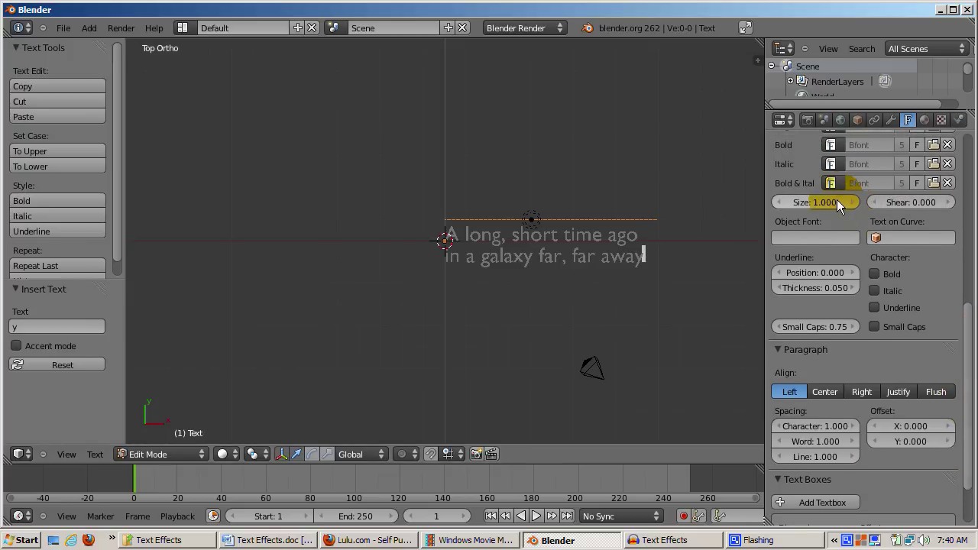
{"action": "left_click_drag", "start_coordinate": [835, 200], "coordinate": [840, 198]}
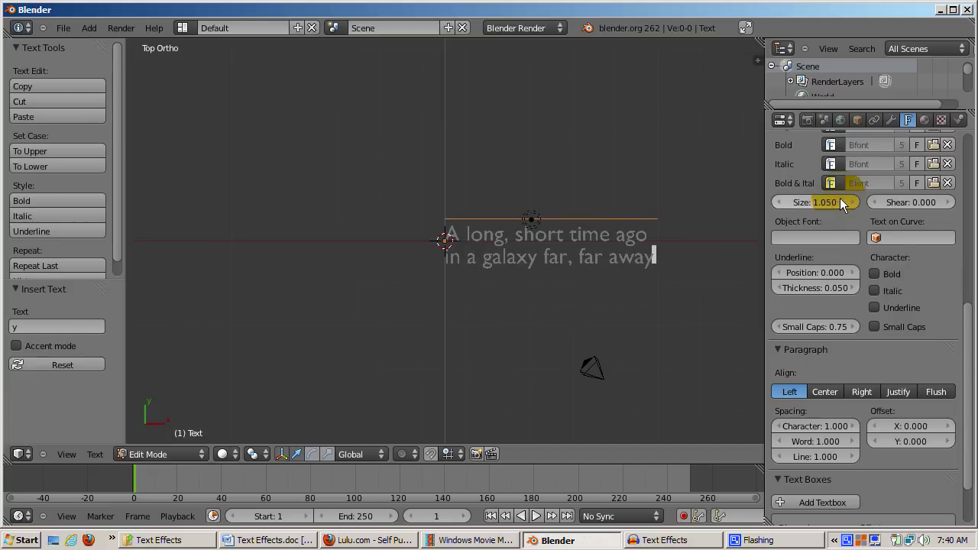
{"action": "left_click", "coordinate": [922, 200]}
{"action": "left_click_drag", "start_coordinate": [922, 200], "coordinate": [897, 207]}
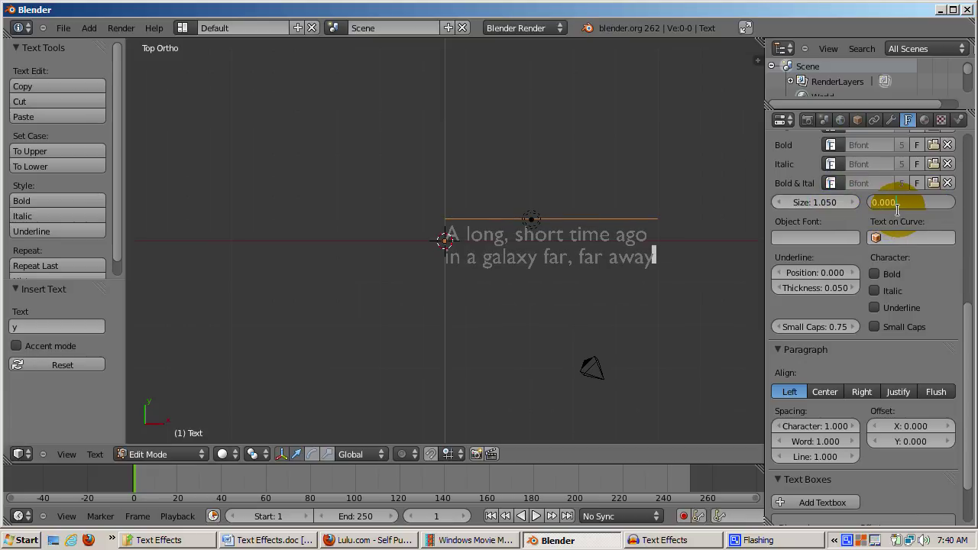
Try the Center, Right, Justify and Flush paragraph alignments on the text and return it to Left alignment
{"action": "left_click", "coordinate": [824, 391]}
{"action": "left_click", "coordinate": [824, 391]}
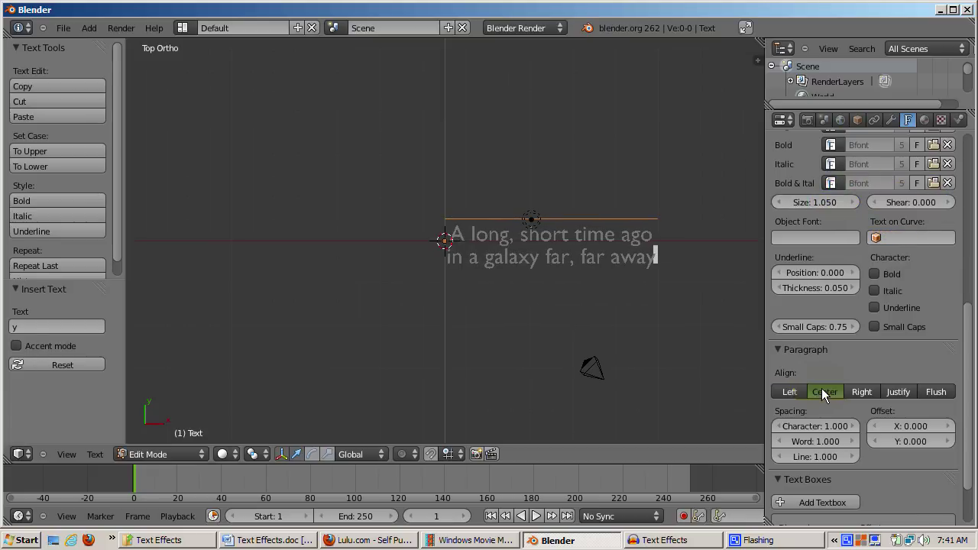
{"action": "left_click", "coordinate": [864, 394]}
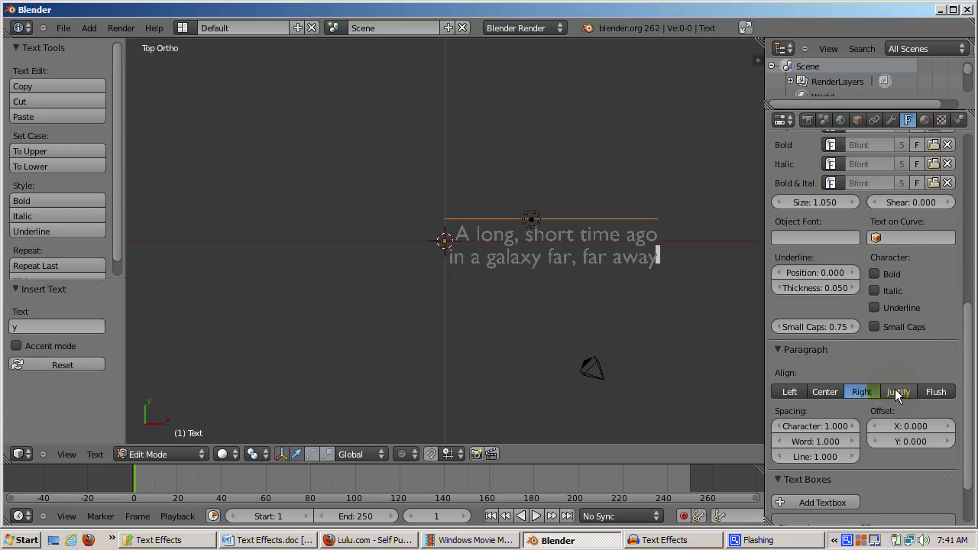
{"action": "left_click", "coordinate": [895, 389]}
{"action": "left_click", "coordinate": [934, 392]}
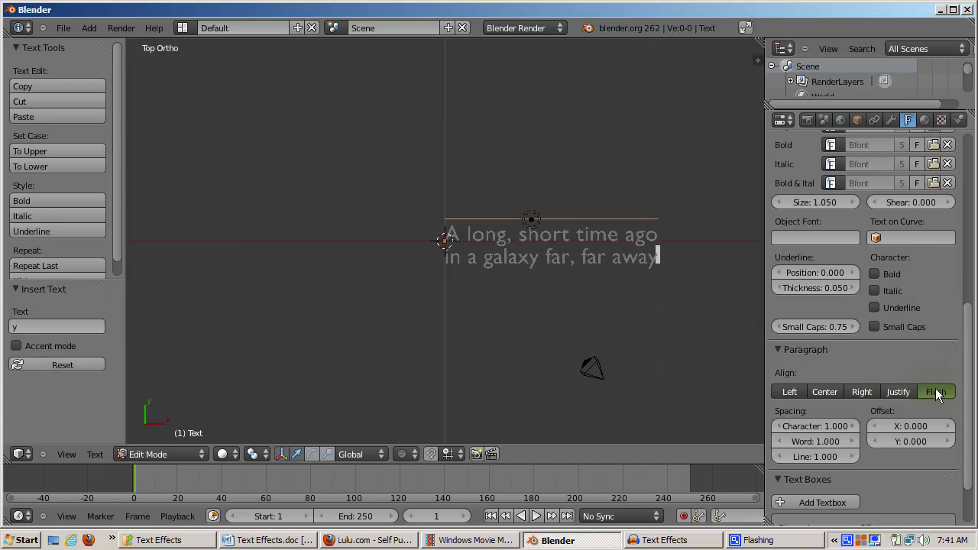
{"action": "left_click", "coordinate": [791, 392]}
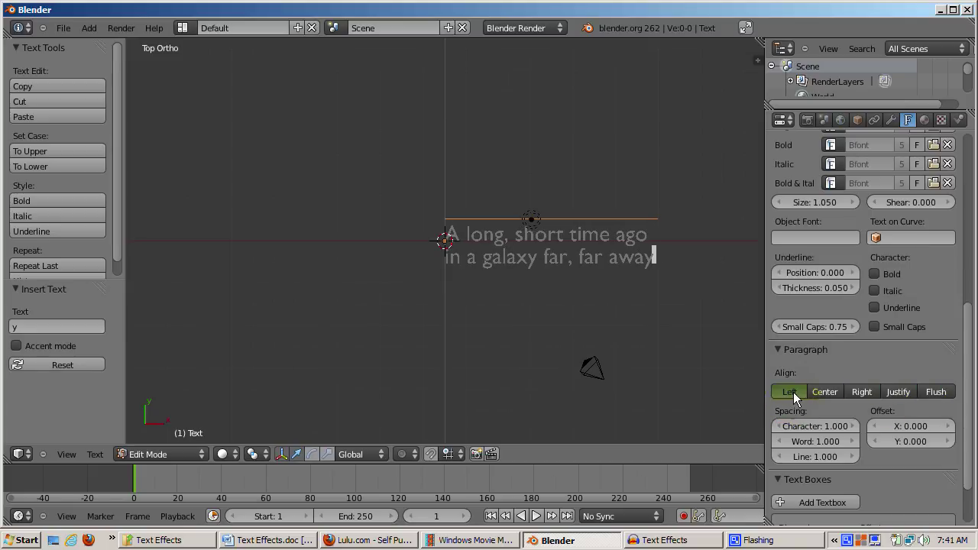
{"action": "left_click", "coordinate": [819, 392]}
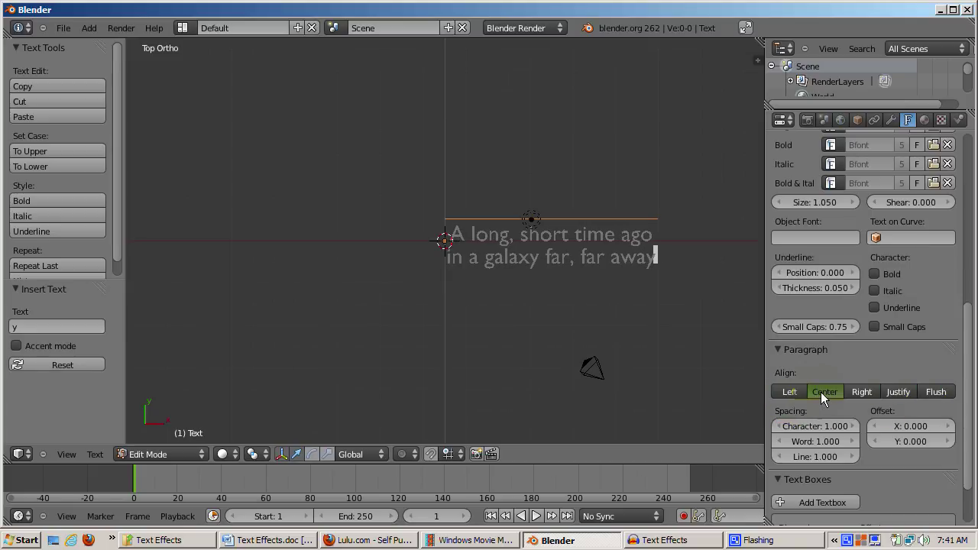
{"action": "left_click", "coordinate": [858, 391]}
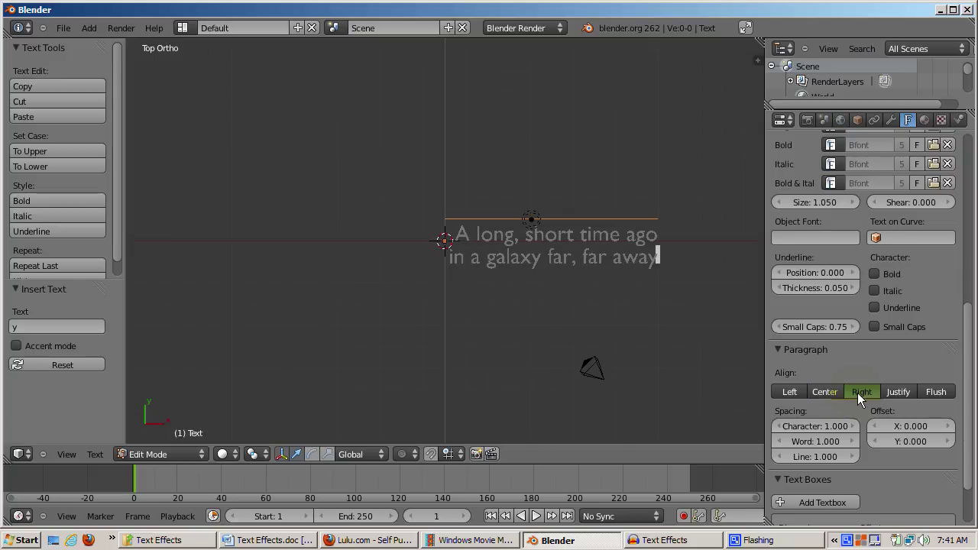
{"action": "left_click", "coordinate": [789, 391]}
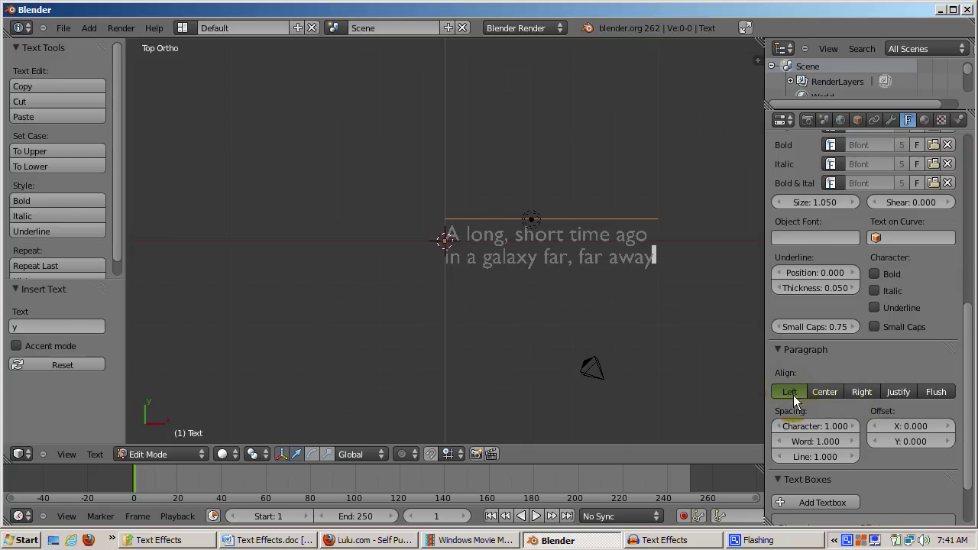
Set the paragraph's character spacing to 1.2 and its word spacing to 2
{"action": "left_click_drag", "start_coordinate": [836, 428], "coordinate": [836, 428]}
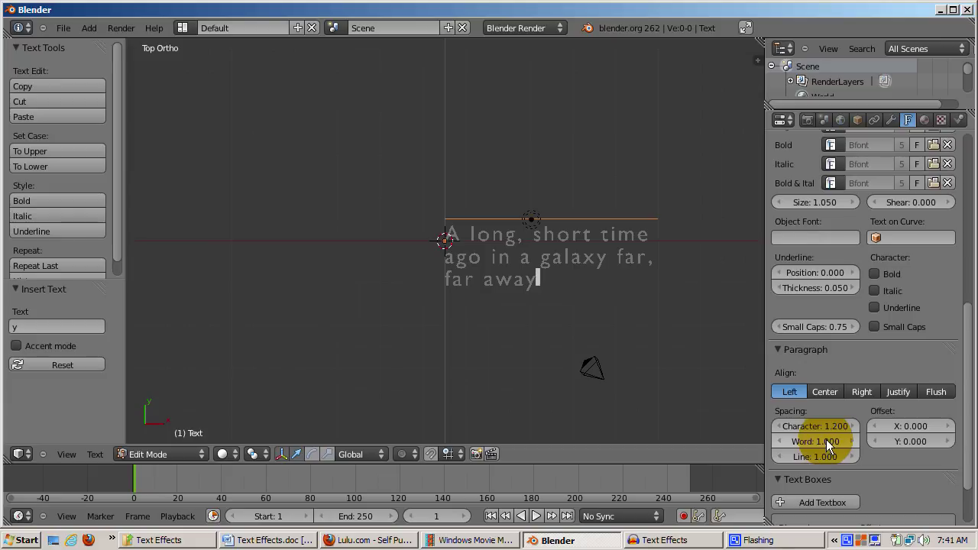
{"action": "left_click", "coordinate": [826, 440]}
{"action": "type", "text": "2"}
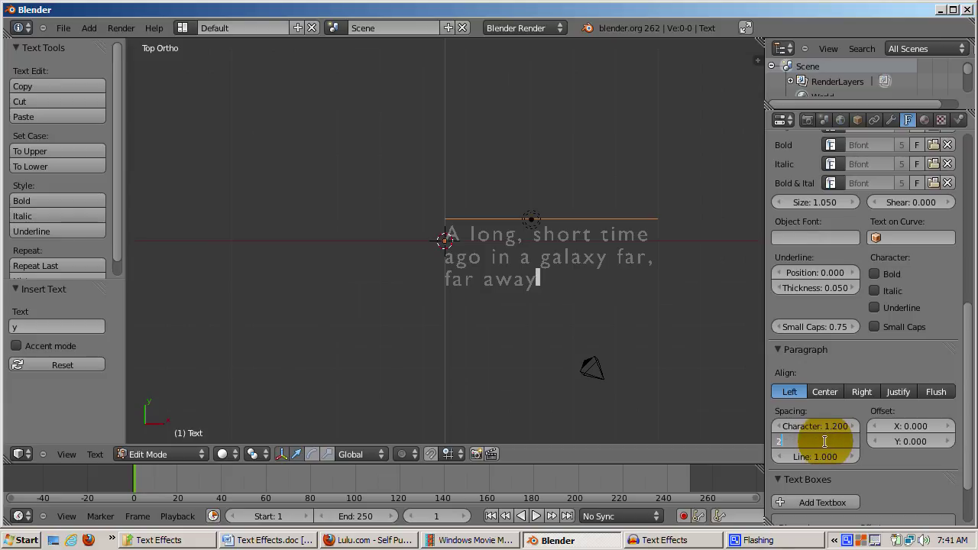
{"action": "key", "text": "Return"}
Try a line spacing of 2 on the paragraph and restore it to 1
{"action": "scroll", "coordinate": [827, 442], "scroll_direction": "down", "scroll_amount": 2}
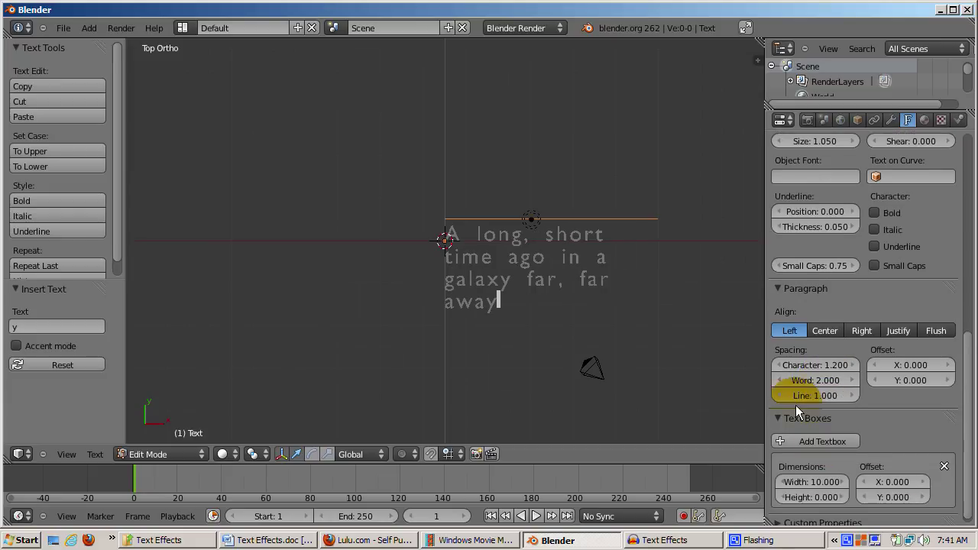
{"action": "left_click", "coordinate": [823, 395]}
{"action": "type", "text": "2"}
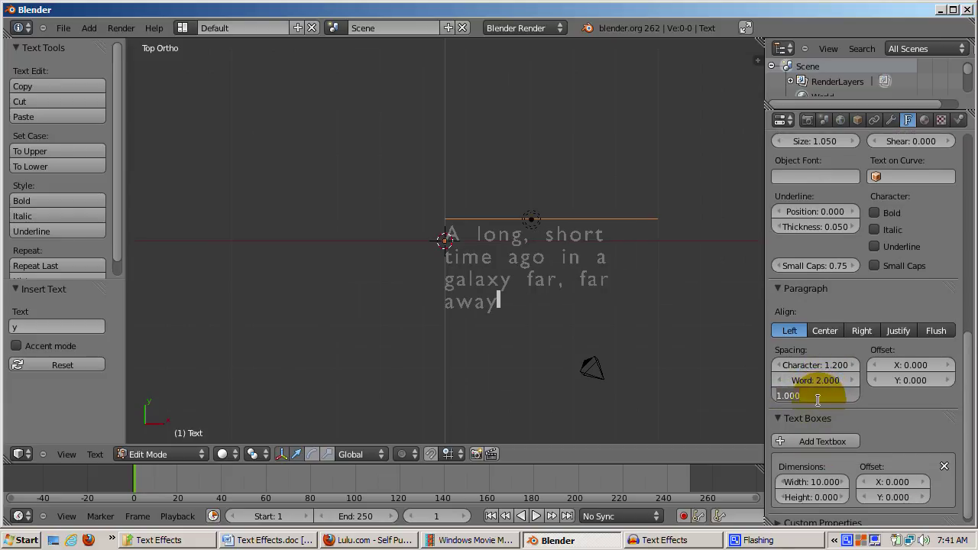
{"action": "key", "text": "Return"}
{"action": "left_click", "coordinate": [818, 395]}
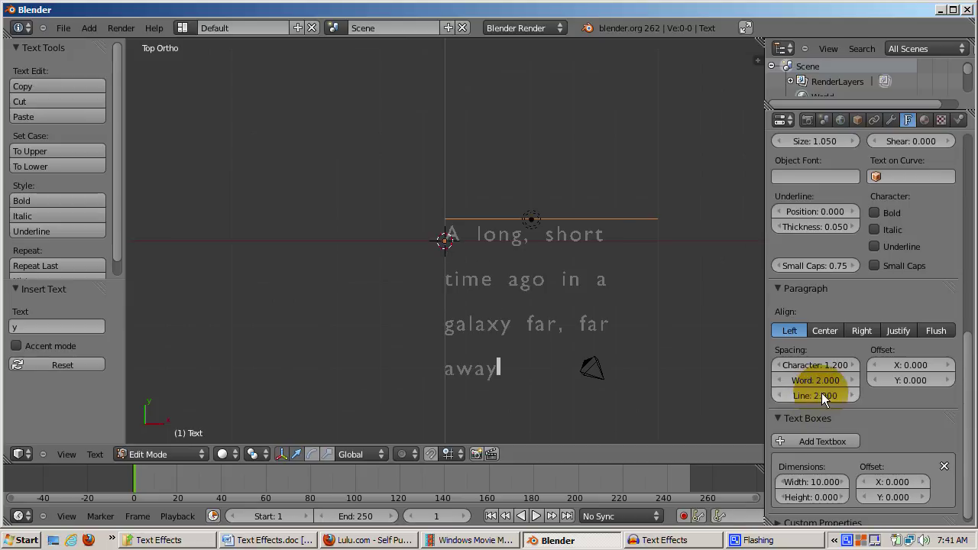
{"action": "type", "text": "1"}
{"action": "key", "text": "Return"}
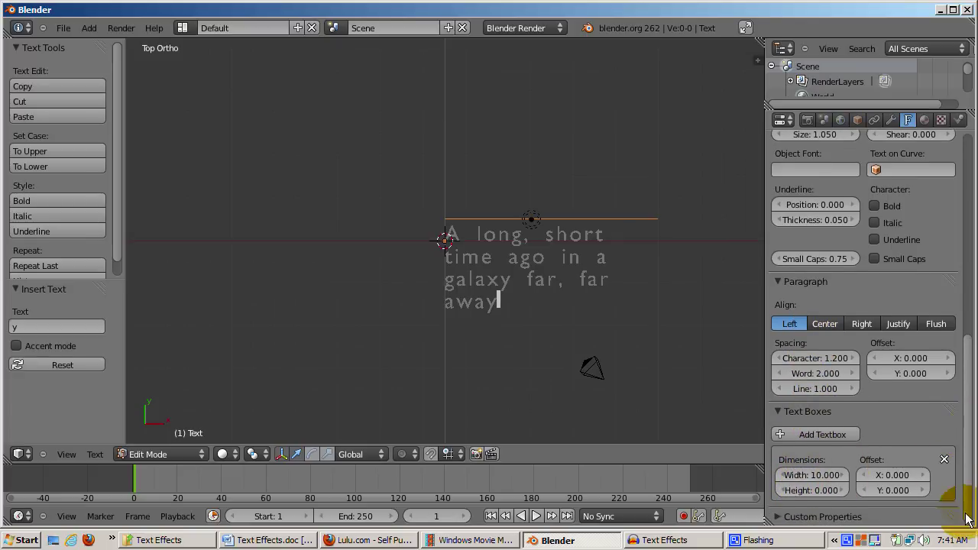
Collapse the Paragraph settings and set the text box height to 3
{"action": "scroll", "coordinate": [785, 428], "scroll_direction": "up", "scroll_amount": 3}
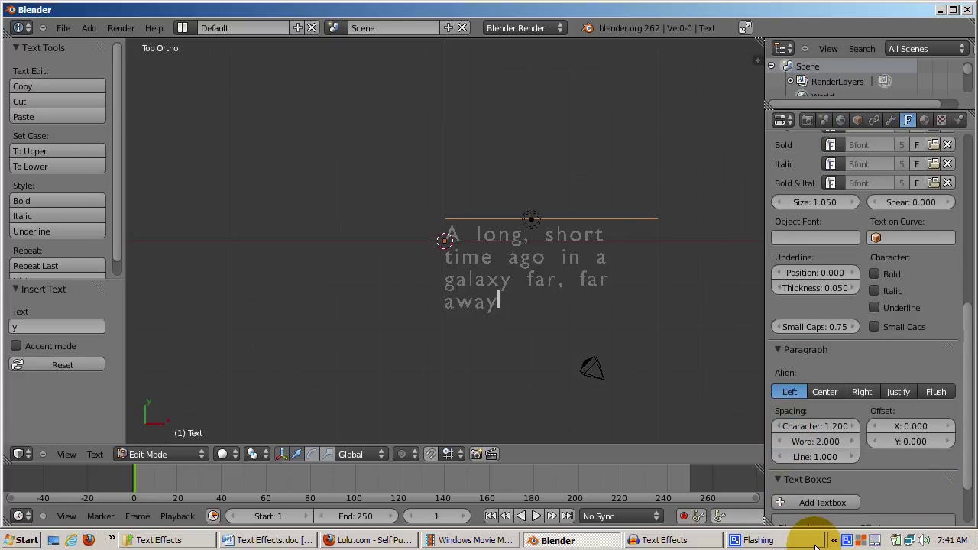
{"action": "left_click_drag", "start_coordinate": [965, 458], "coordinate": [969, 531]}
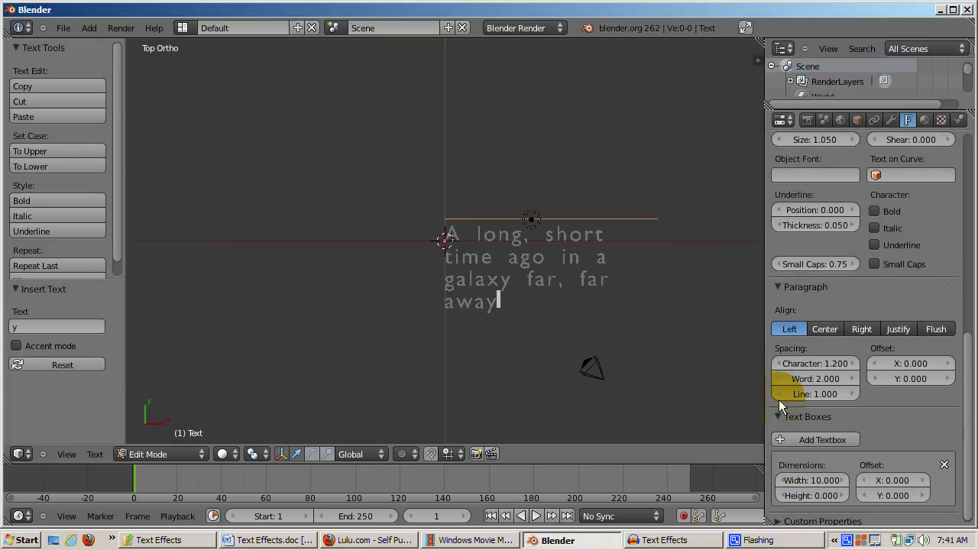
{"action": "left_click", "coordinate": [777, 286]}
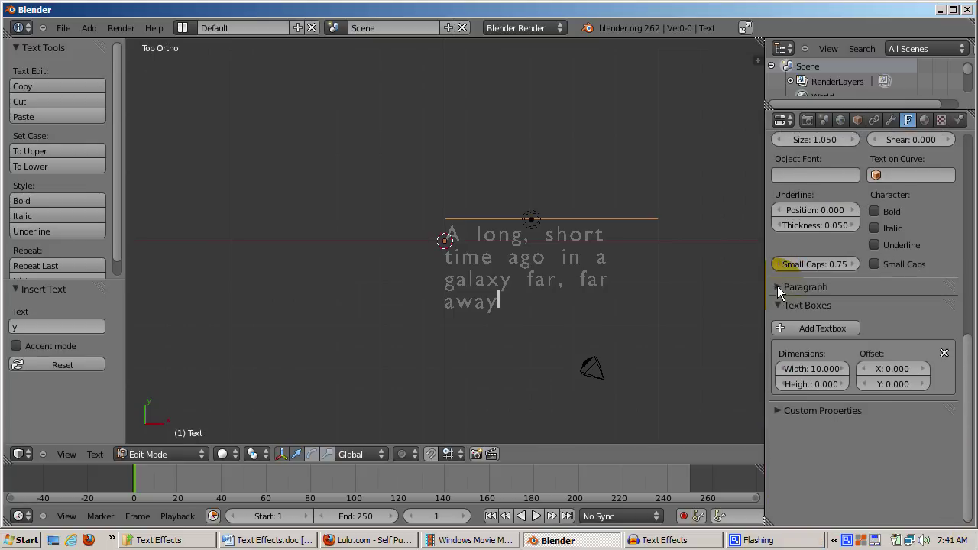
{"action": "left_click", "coordinate": [819, 386]}
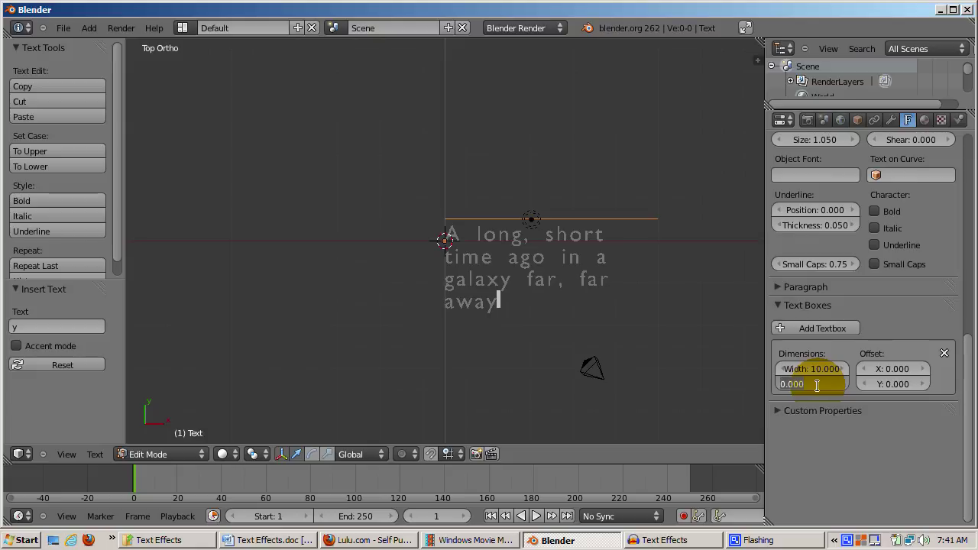
{"action": "type", "text": "3"}
{"action": "key", "text": "Return"}
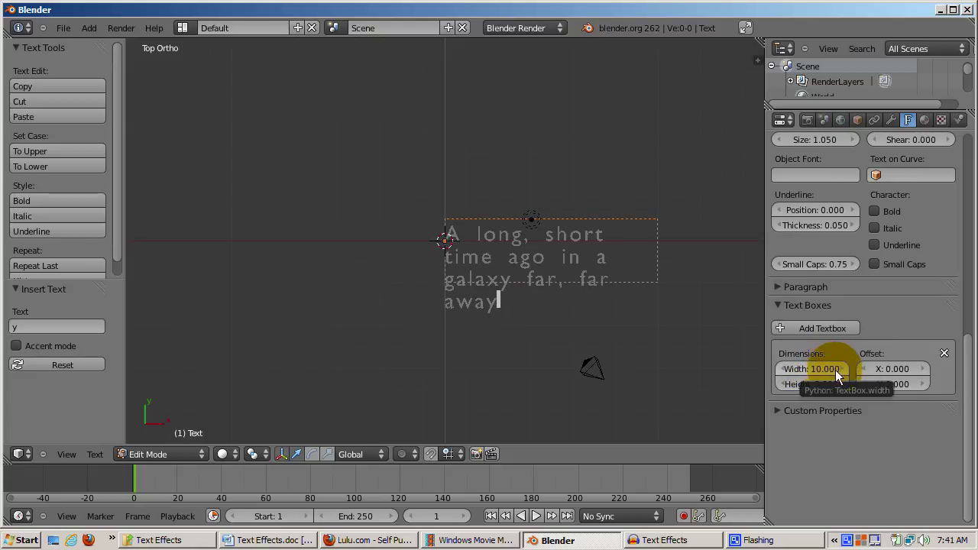
Offset the text box by 1 in X and 2 in Y
{"action": "left_click", "coordinate": [903, 368]}
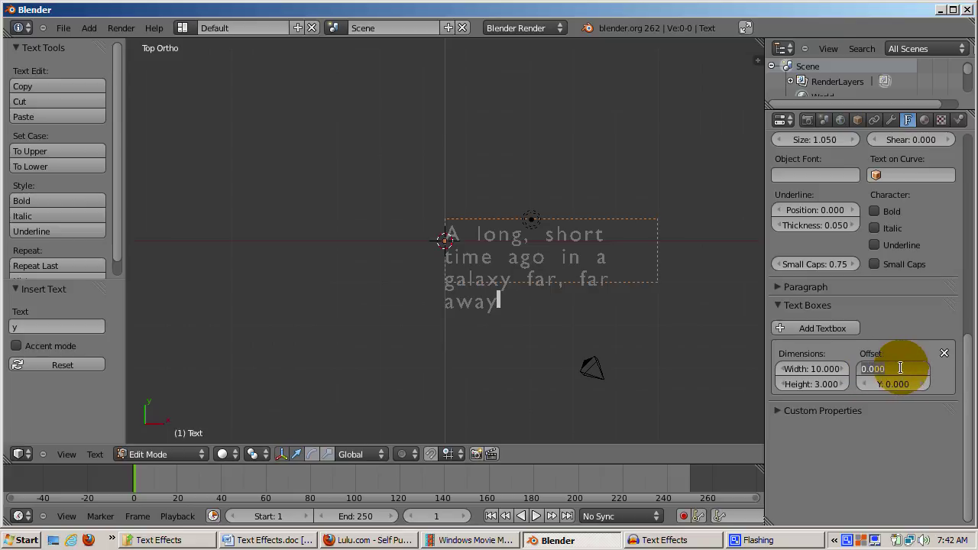
{"action": "type", "text": "1"}
{"action": "key", "text": "Return"}
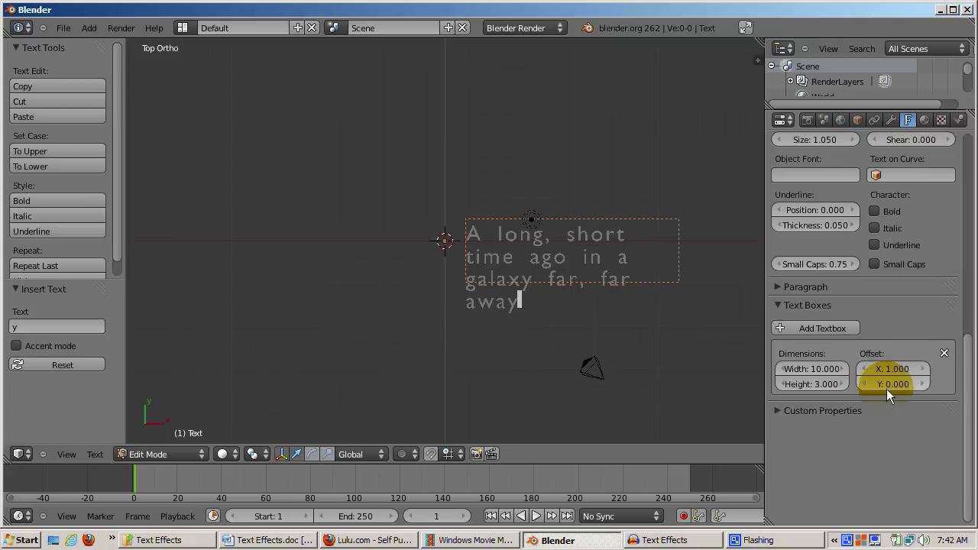
{"action": "left_click", "coordinate": [888, 385]}
{"action": "type", "text": "2"}
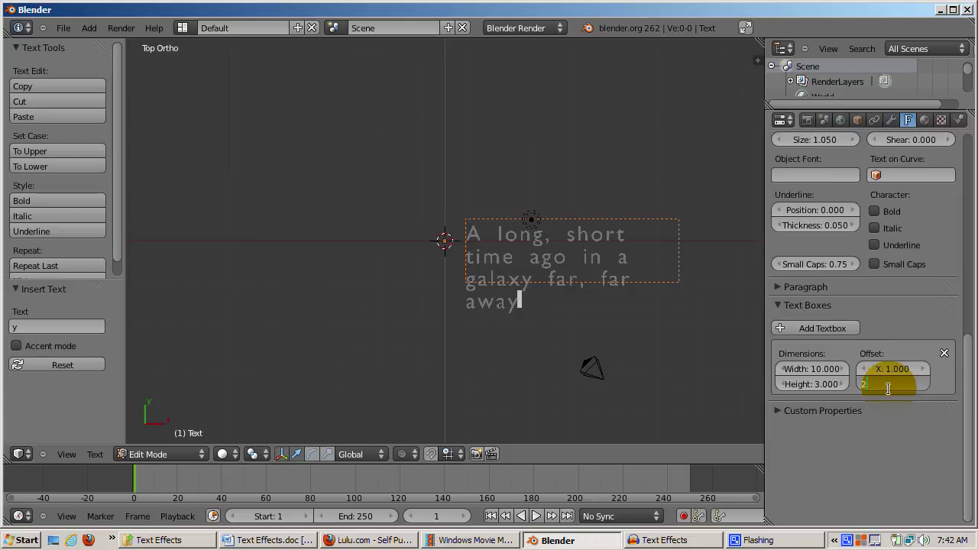
{"action": "key", "text": "Return"}
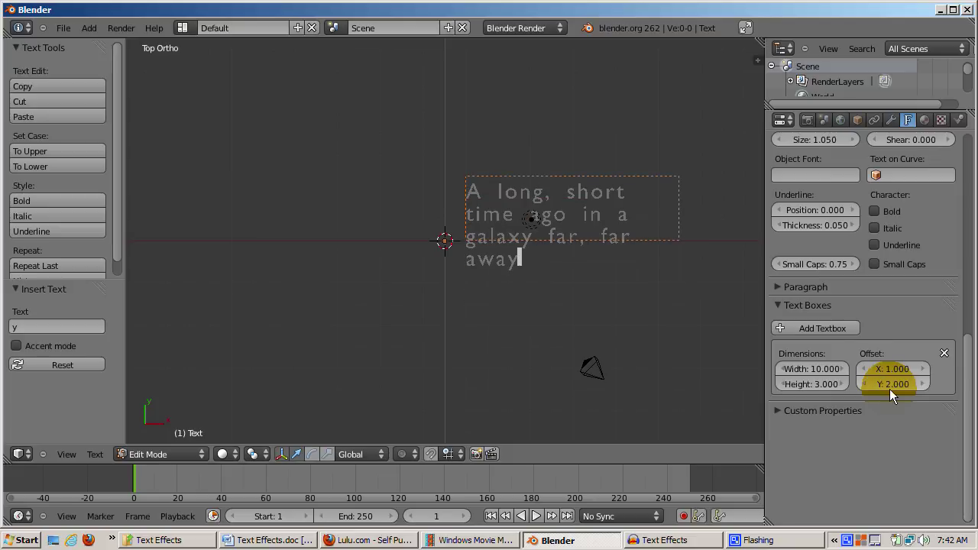
Add a second text box and set the first text box's X offset to -10
{"action": "left_click", "coordinate": [825, 328]}
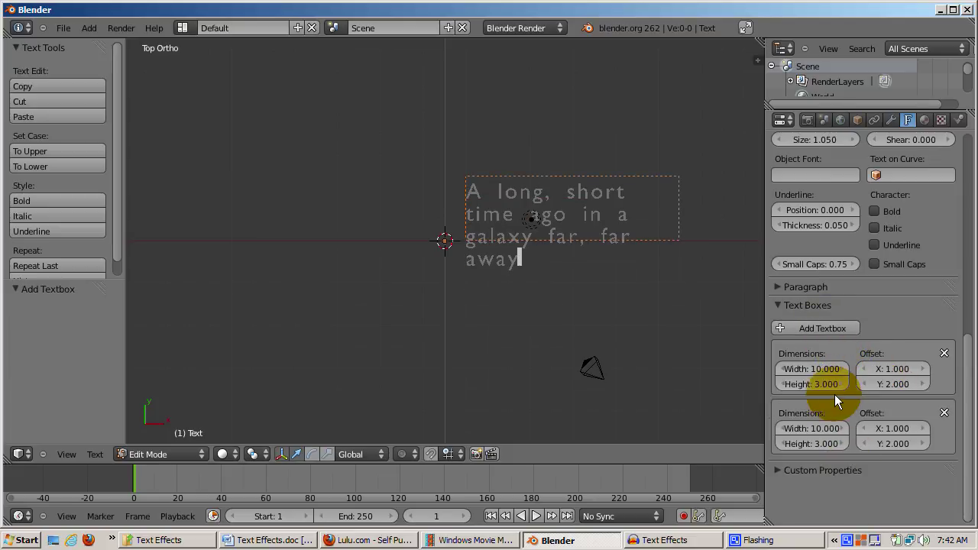
{"action": "left_click", "coordinate": [895, 369]}
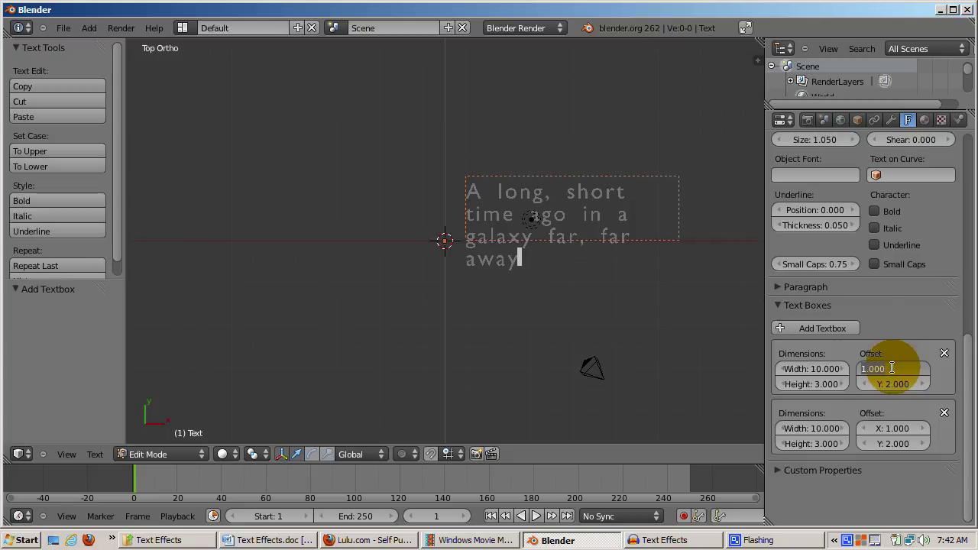
{"action": "type", "text": "-10"}
{"action": "key", "text": "Return"}
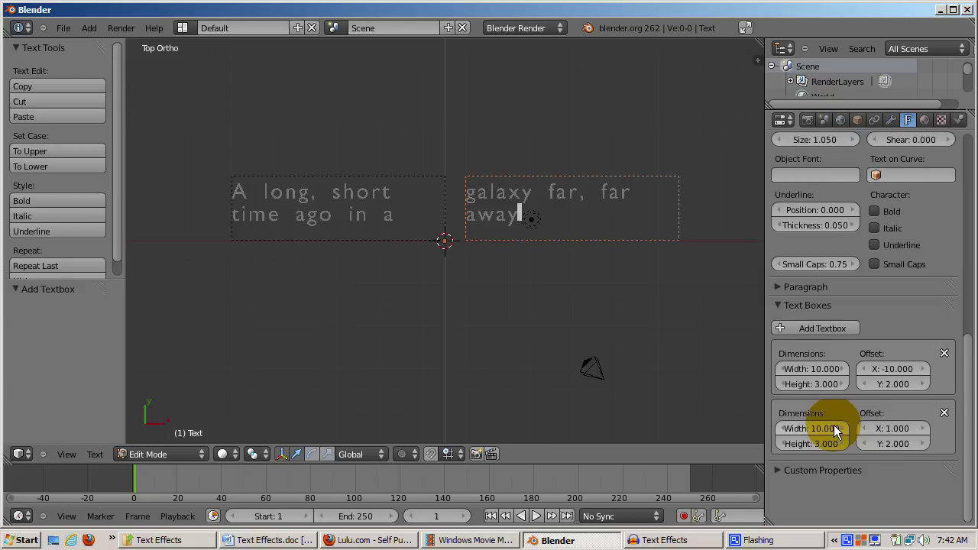
Append the words "STAR WARS" to the end of the text, after "away"
{"action": "key", "text": "space"}
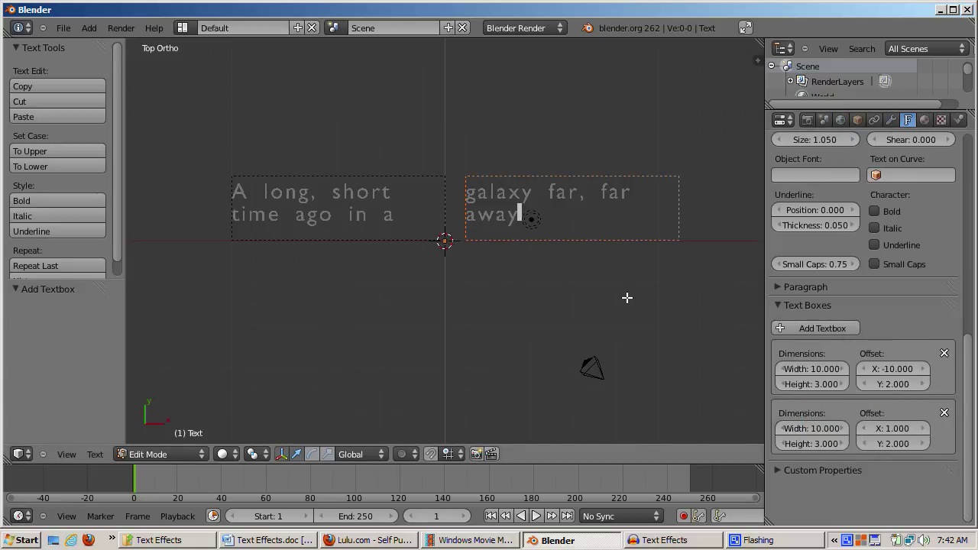
{"action": "left_click", "coordinate": [546, 212]}
{"action": "type", "text": "S"}
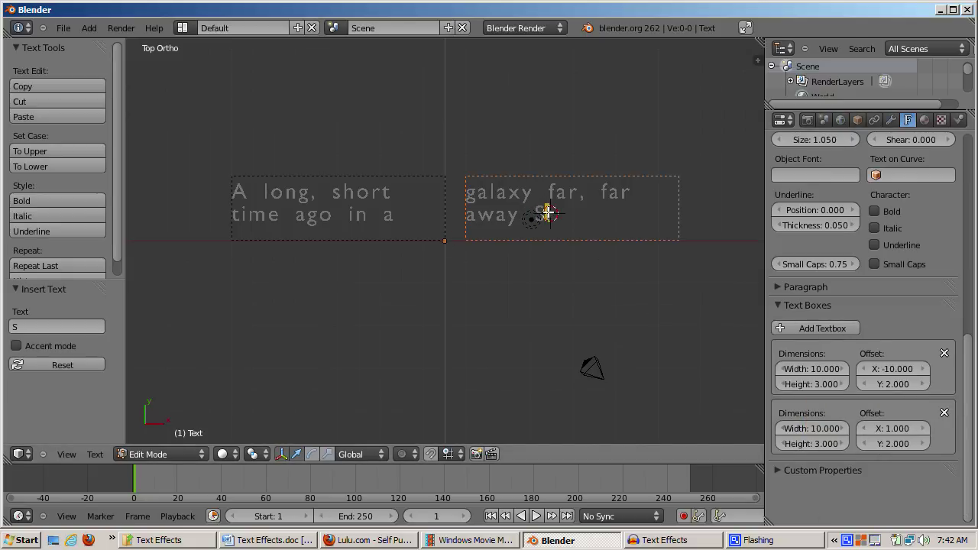
{"action": "type", "text": "TAR WARS"}
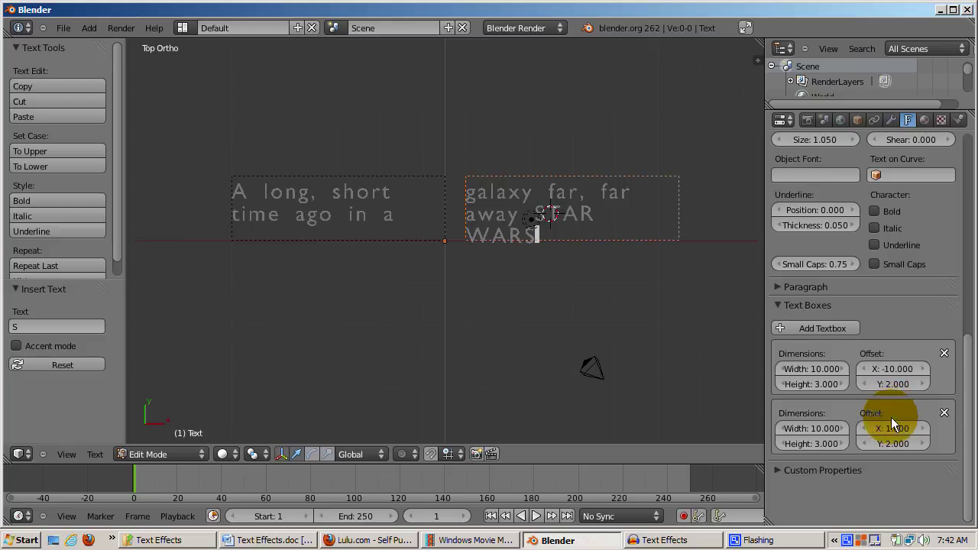
Try a Y offset of -10 on the first text box and set it to 0 instead
{"action": "left_click", "coordinate": [892, 383]}
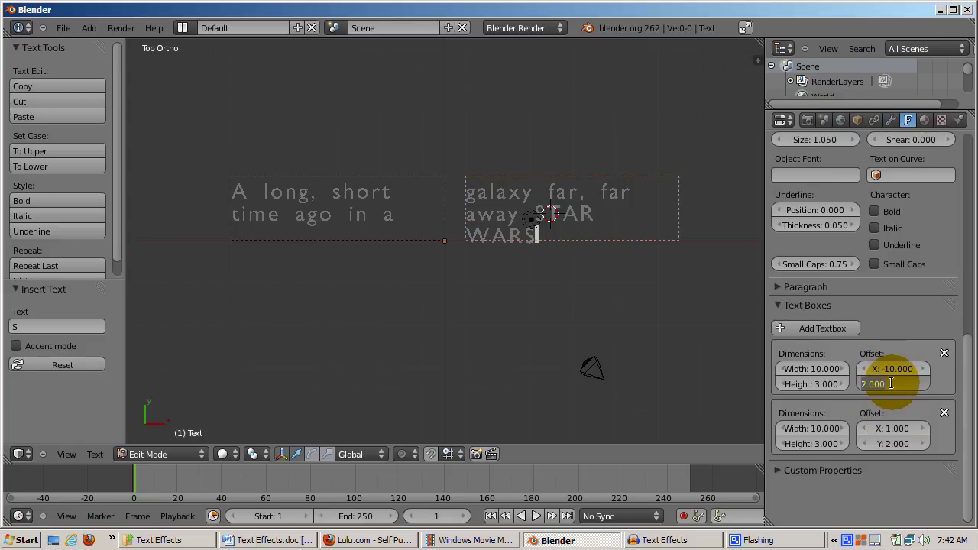
{"action": "type", "text": "10"}
{"action": "key", "text": "Return"}
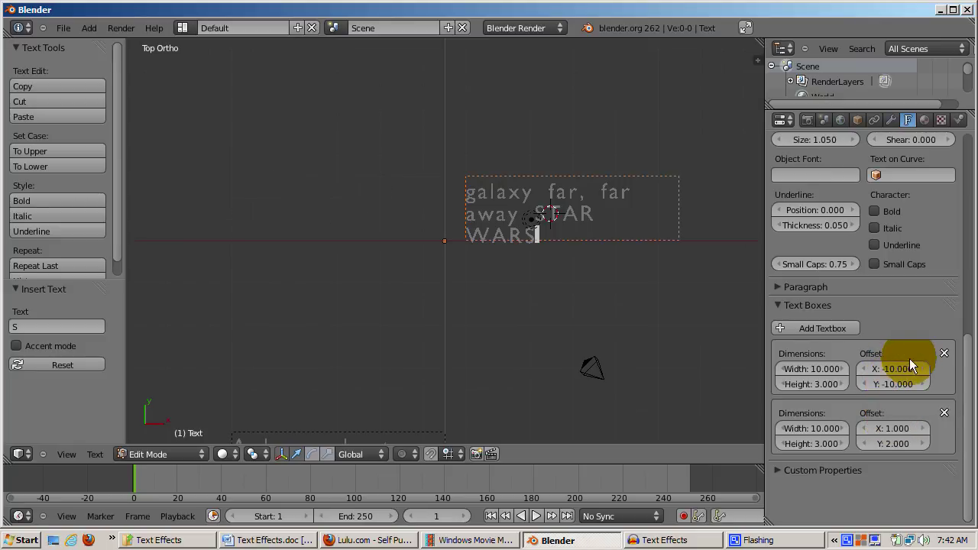
{"action": "left_click", "coordinate": [903, 384]}
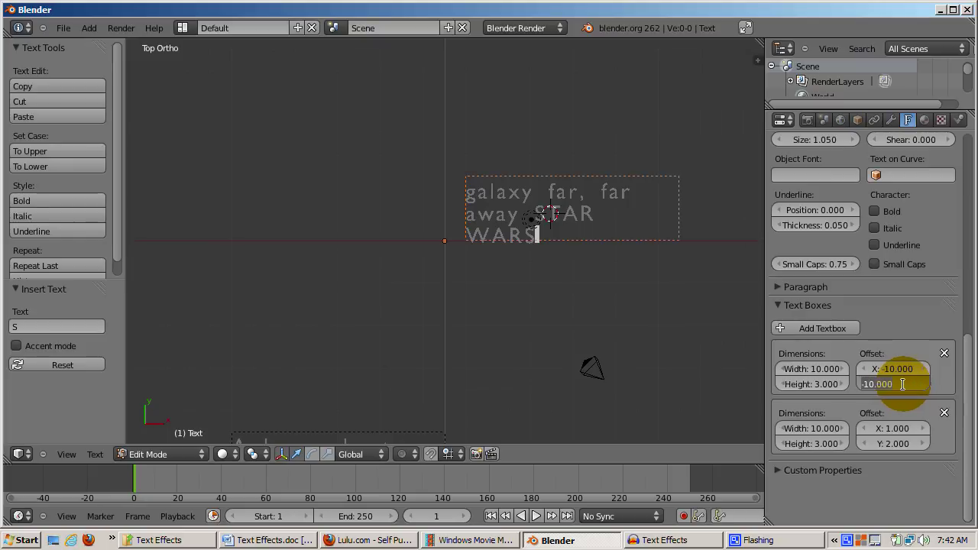
{"action": "type", "text": "0"}
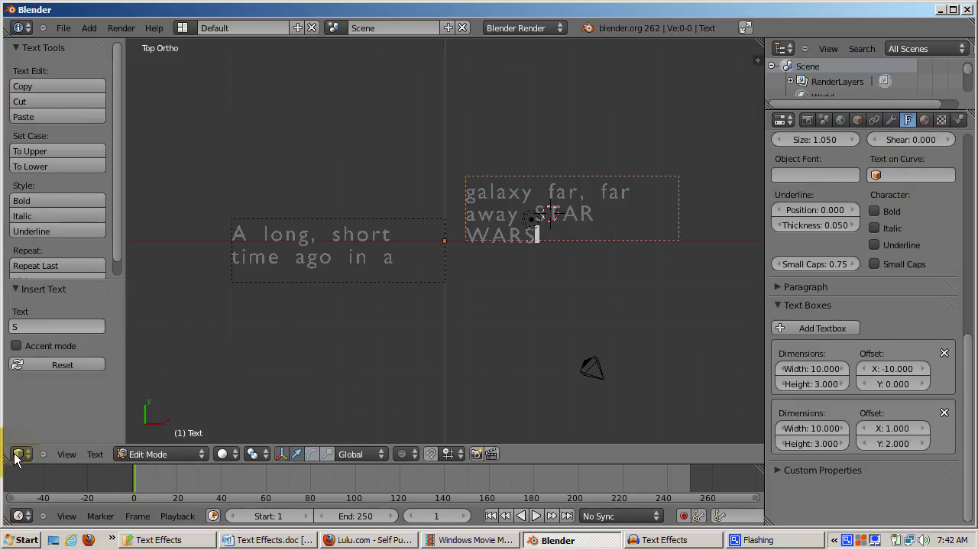
Load wingding.ttf from C:\Windows\Fonts as the text object's regular font
{"action": "left_click_drag", "start_coordinate": [968, 357], "coordinate": [967, 248]}
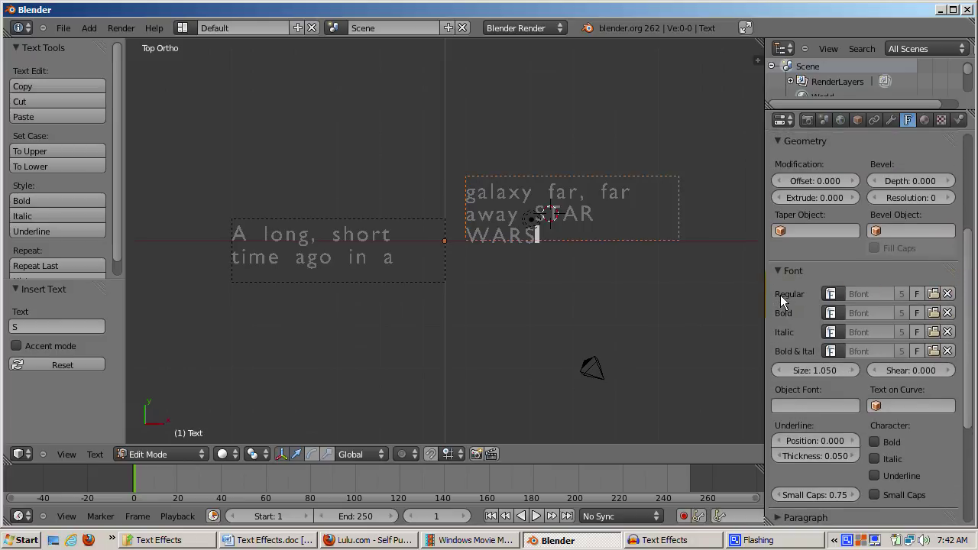
{"action": "left_click", "coordinate": [904, 301]}
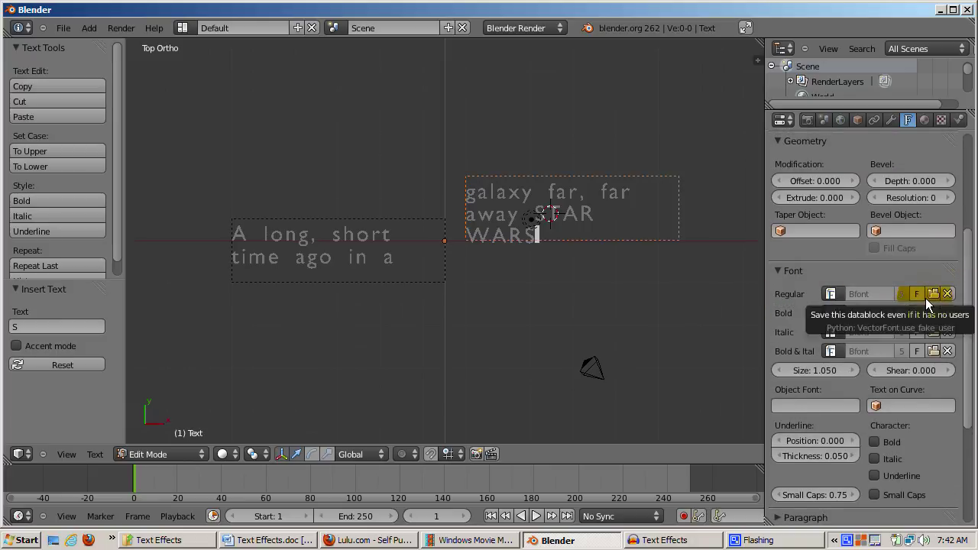
{"action": "left_click", "coordinate": [932, 294]}
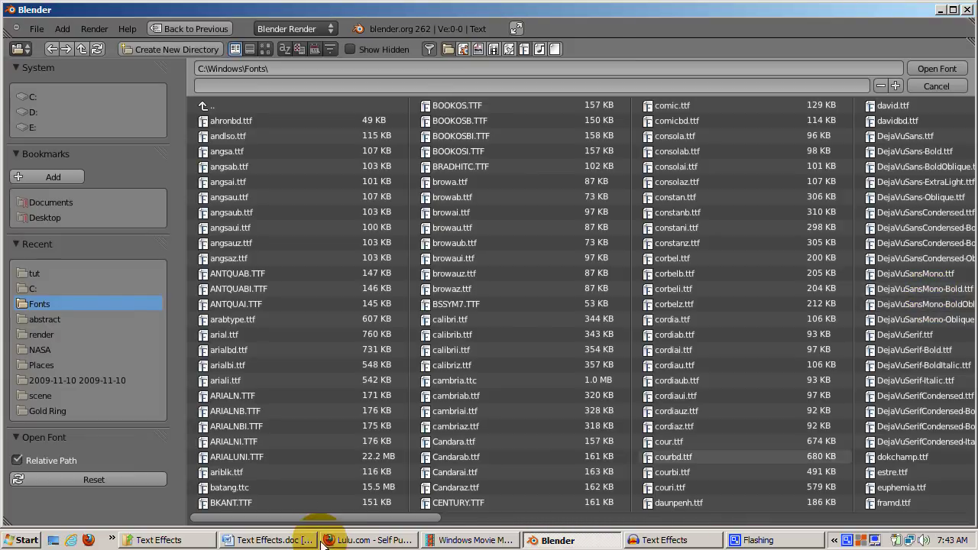
{"action": "left_click_drag", "start_coordinate": [329, 505], "coordinate": [921, 500]}
{"action": "left_click_drag", "start_coordinate": [799, 105], "coordinate": [800, 122]}
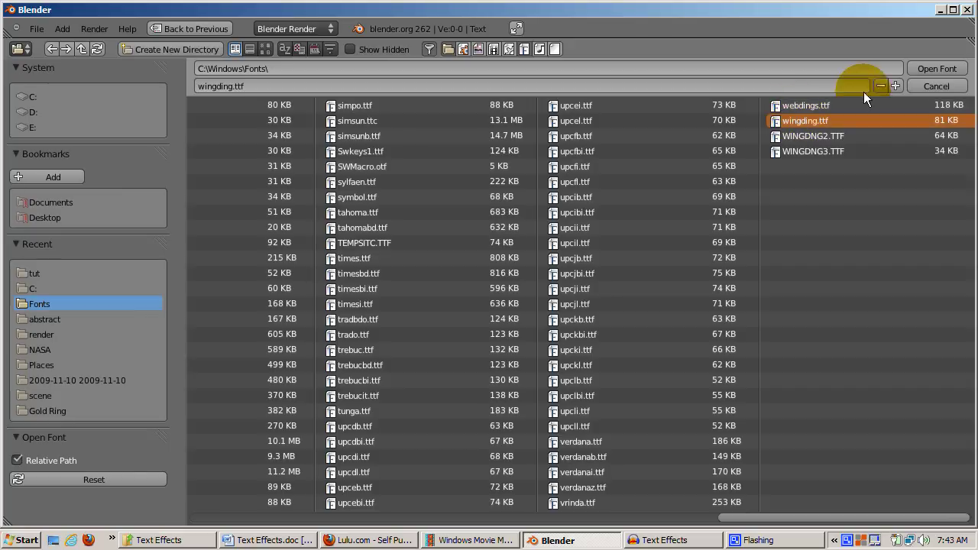
{"action": "left_click", "coordinate": [937, 68]}
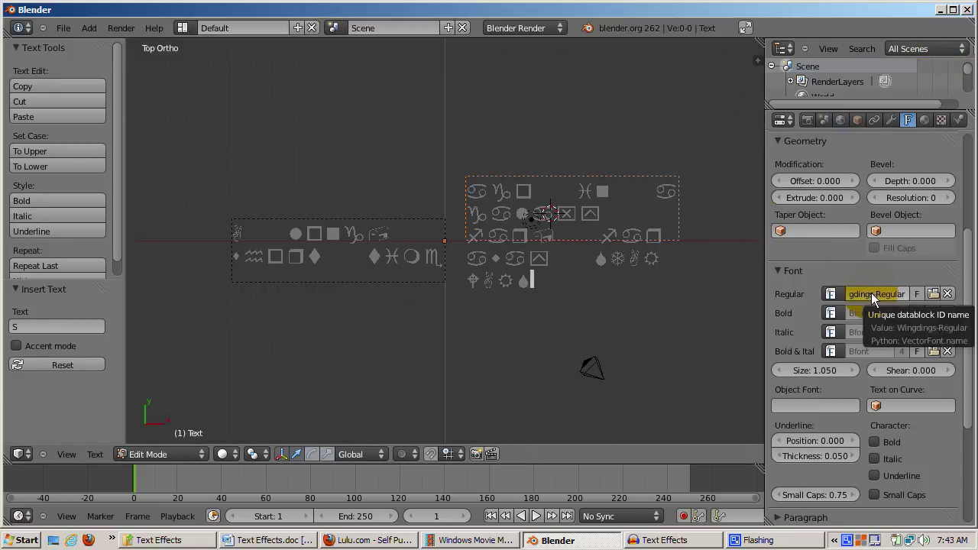
Review the default file paths in the User Preferences, including the fonts folder, and return to the 3D View
{"action": "left_click", "coordinate": [830, 295]}
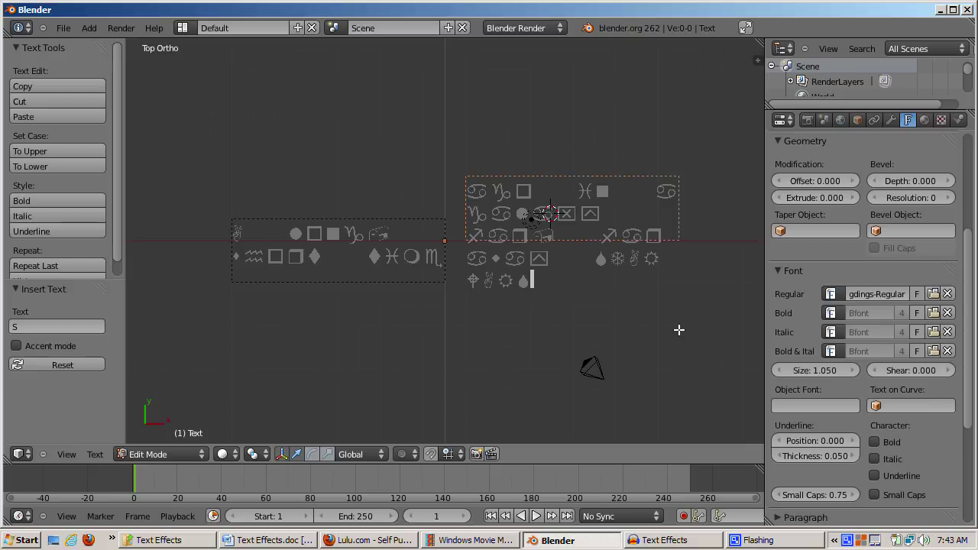
{"action": "left_click", "coordinate": [19, 454]}
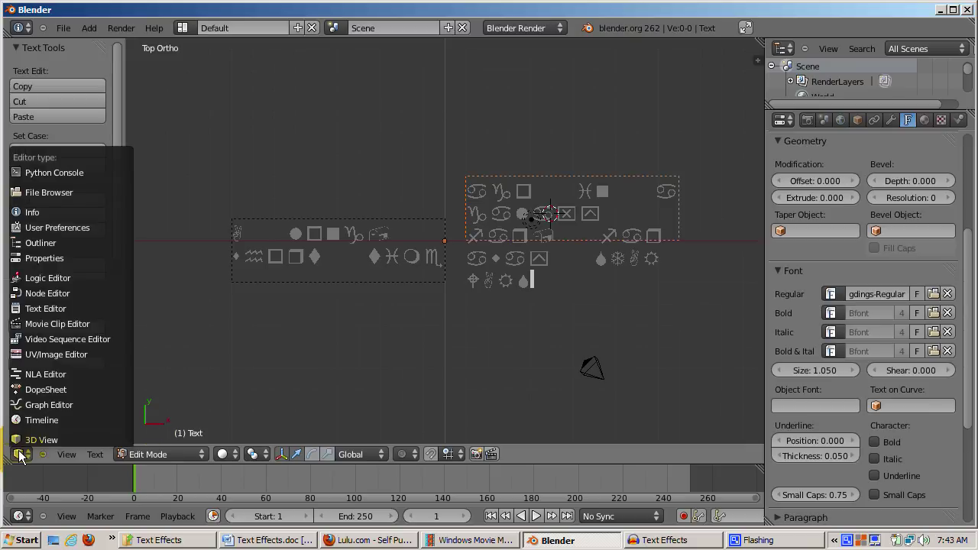
{"action": "left_click", "coordinate": [77, 228]}
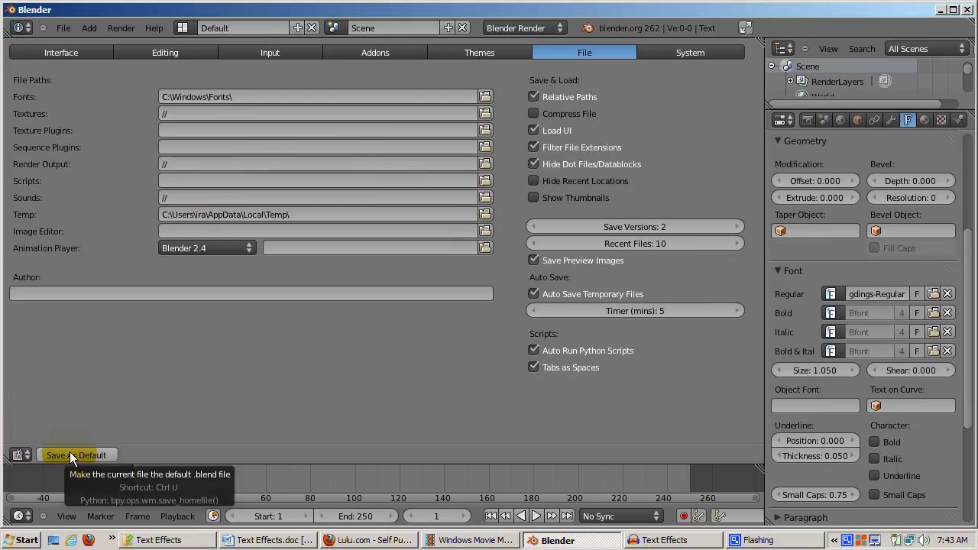
{"action": "left_click", "coordinate": [21, 454]}
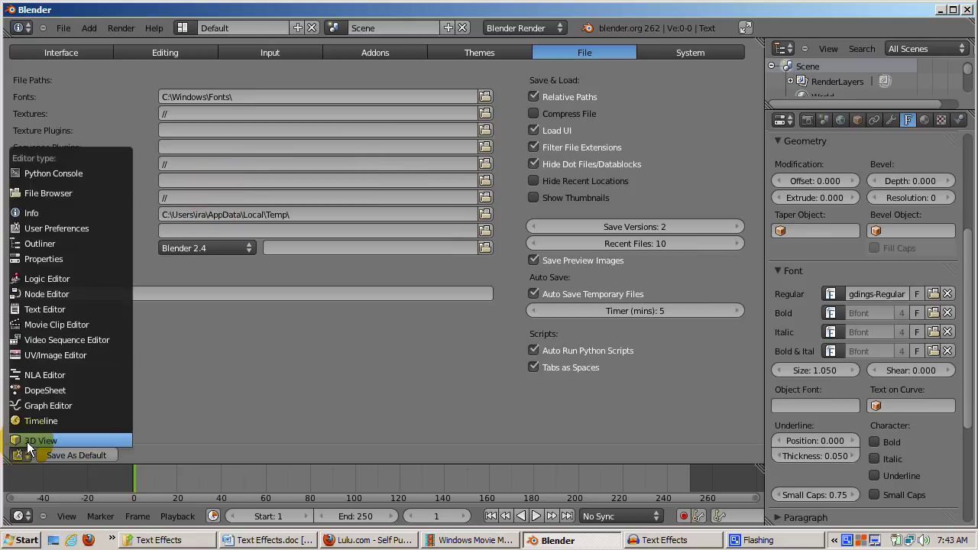
{"action": "left_click", "coordinate": [28, 441]}
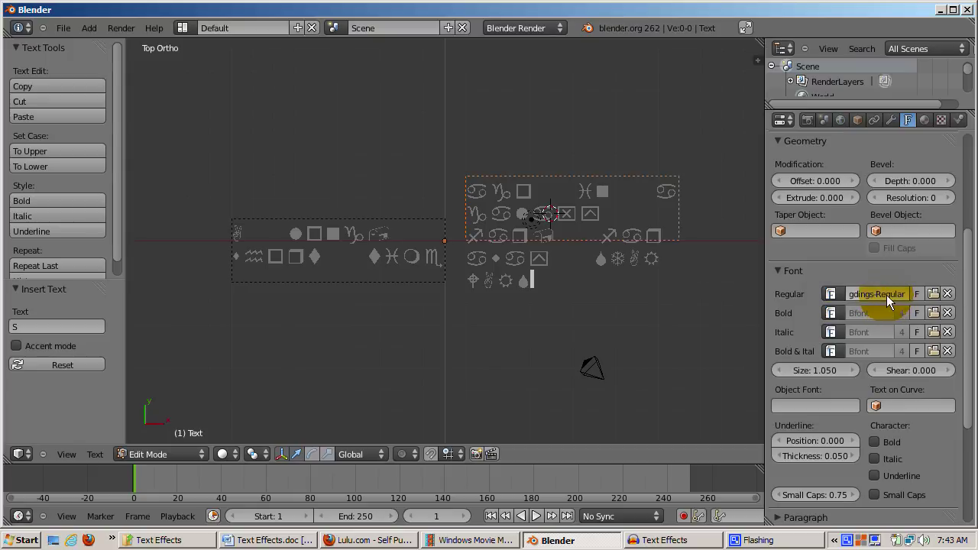
Set the text object's regular font to Bfont
{"action": "left_click", "coordinate": [833, 294]}
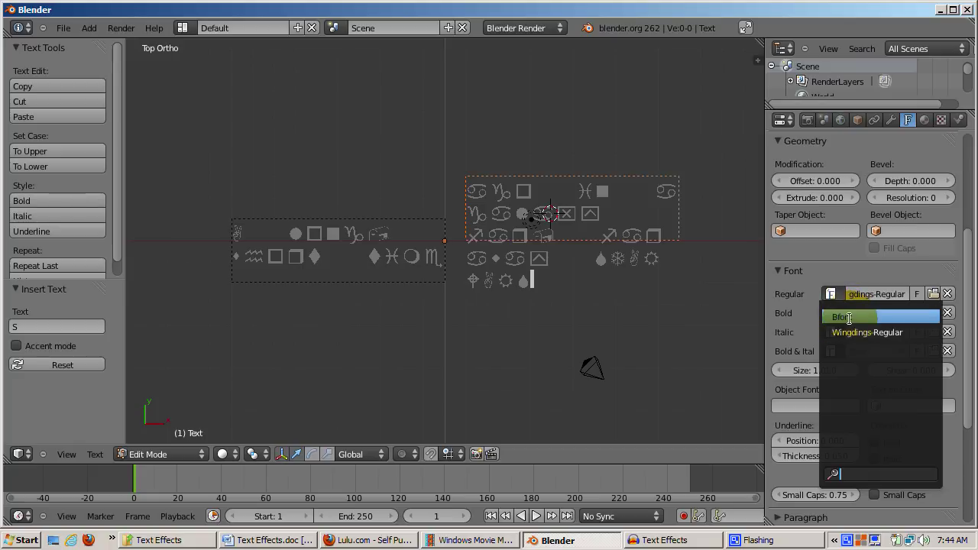
{"action": "left_click", "coordinate": [850, 319]}
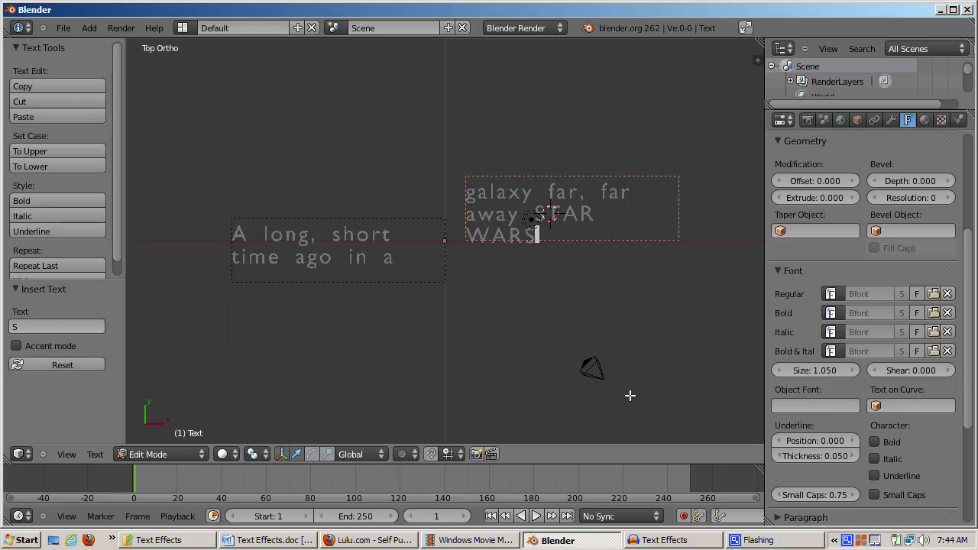
Hide the Tool Shelf and show it again, twice
{"action": "left_click", "coordinate": [69, 456]}
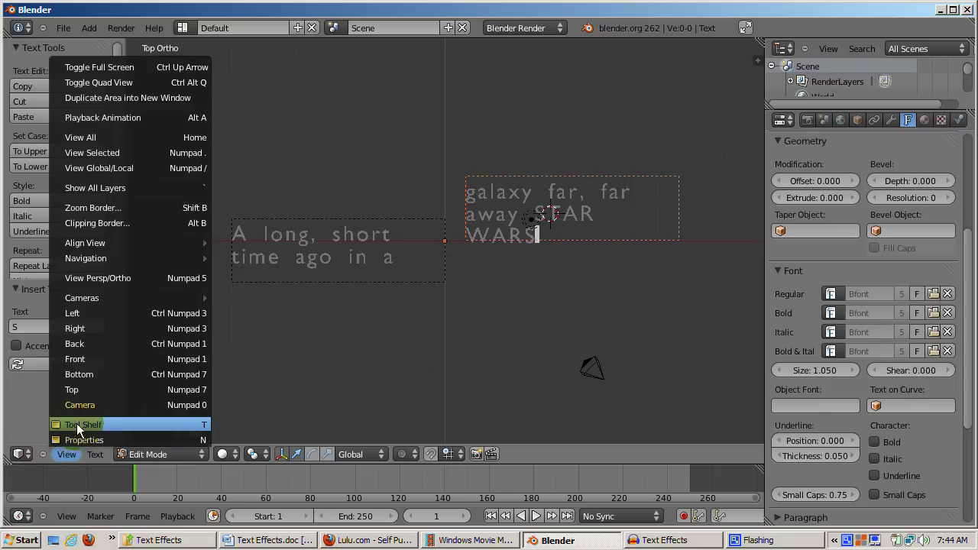
{"action": "left_click", "coordinate": [79, 421]}
{"action": "left_click", "coordinate": [68, 455]}
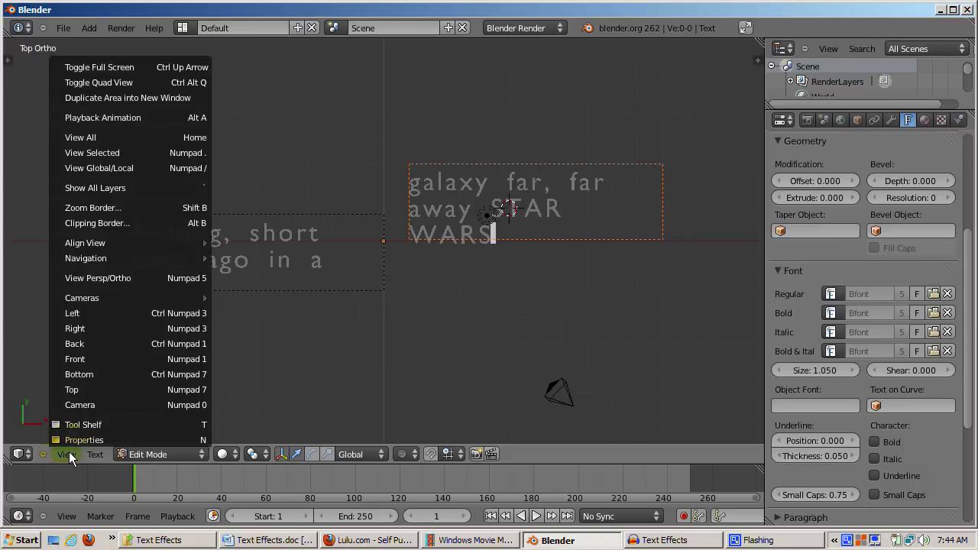
{"action": "left_click", "coordinate": [77, 426]}
{"action": "left_click", "coordinate": [70, 454]}
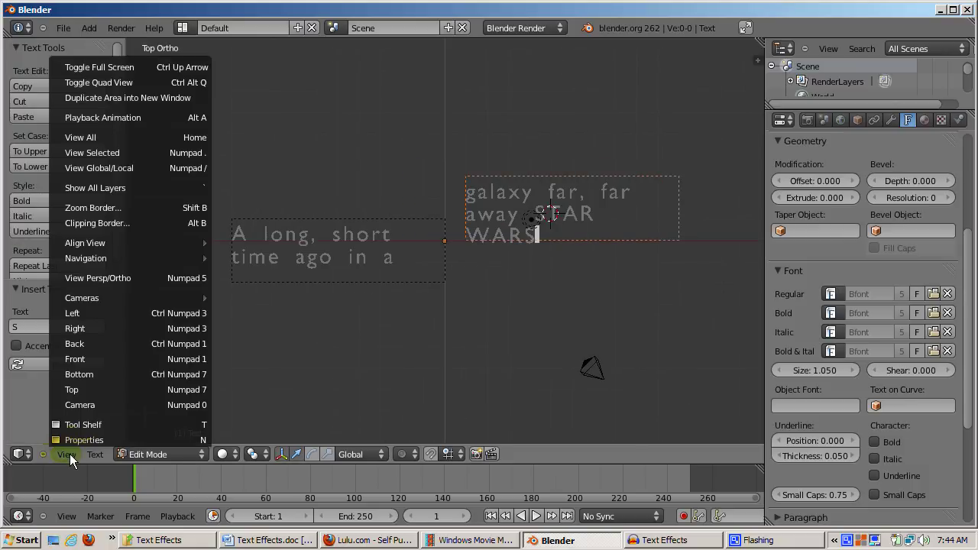
{"action": "left_click", "coordinate": [78, 422]}
{"action": "left_click", "coordinate": [65, 456]}
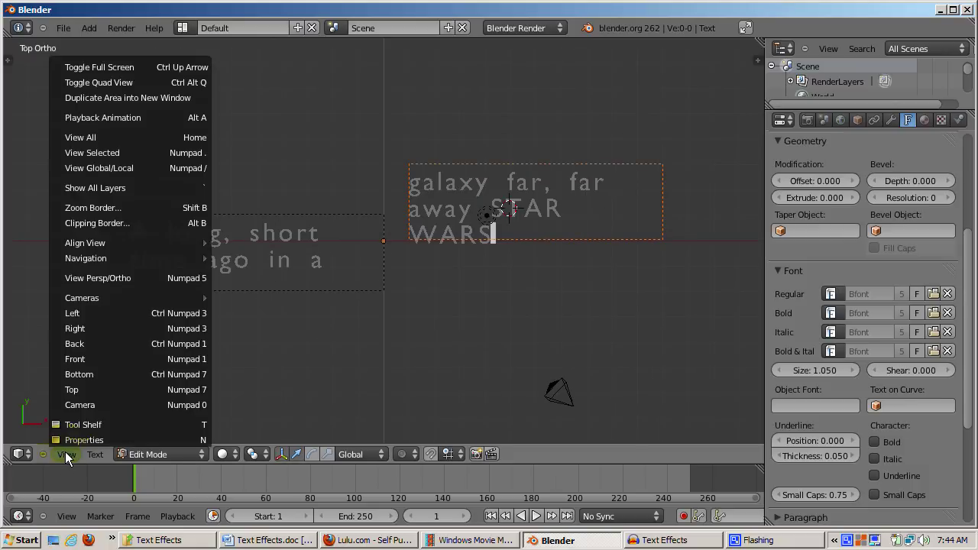
{"action": "left_click", "coordinate": [78, 424]}
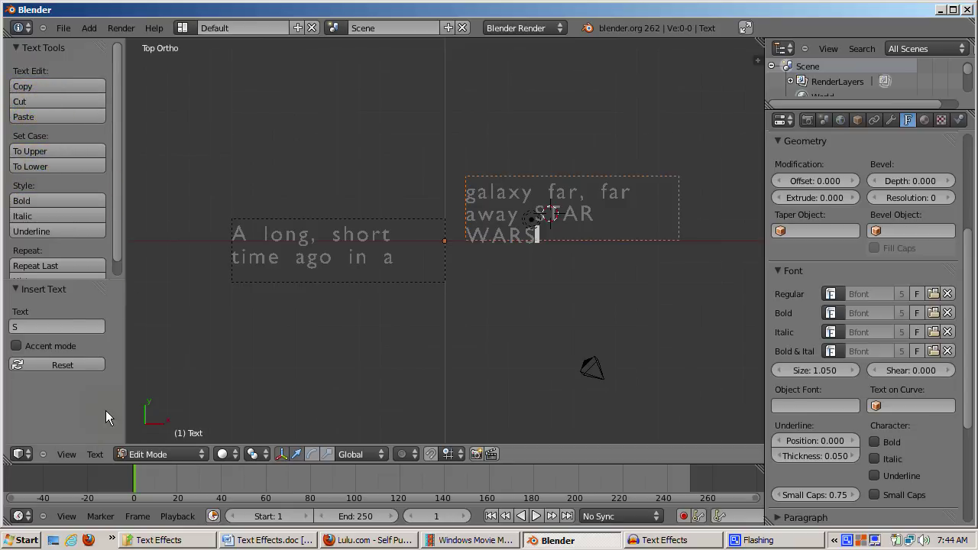
{"action": "left_click", "coordinate": [93, 454]}
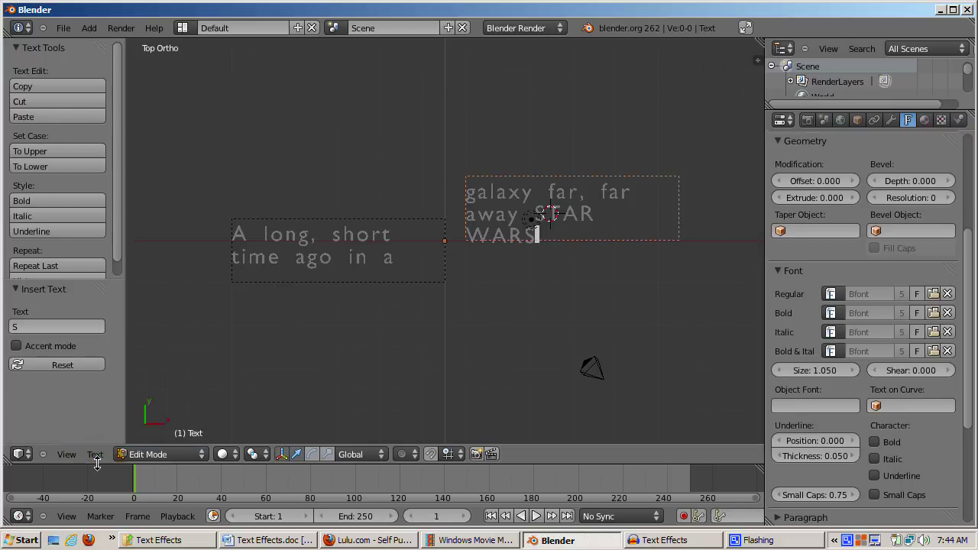
{"action": "left_click", "coordinate": [83, 330]}
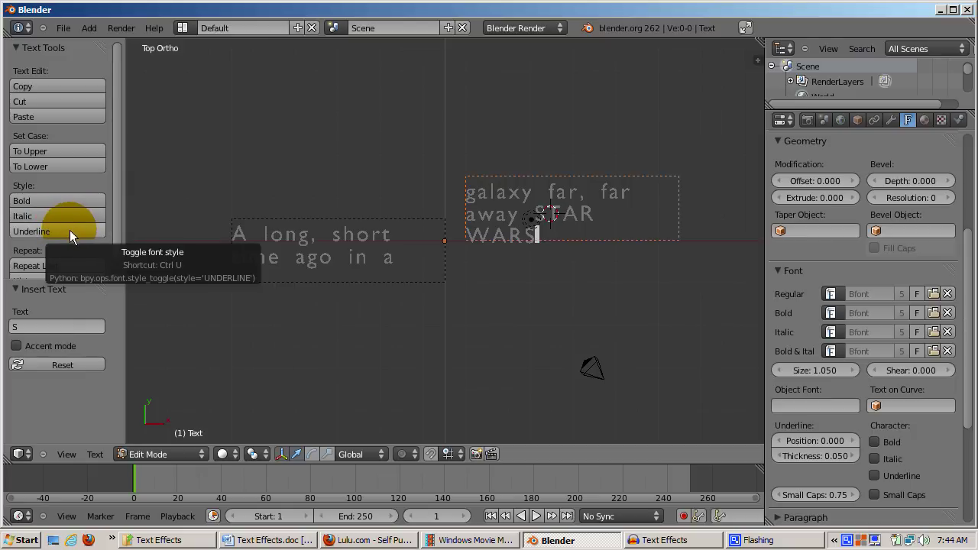
{"action": "left_click", "coordinate": [87, 366]}
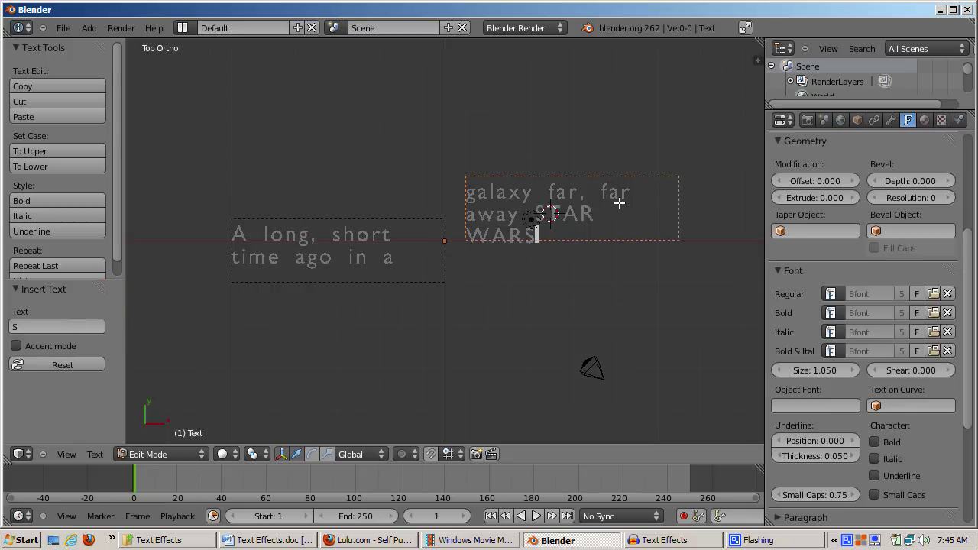
Append the letter "e" to the end of the text, directly after "WARS"
{"action": "left_click", "coordinate": [819, 212]}
{"action": "type", "text": "e"}
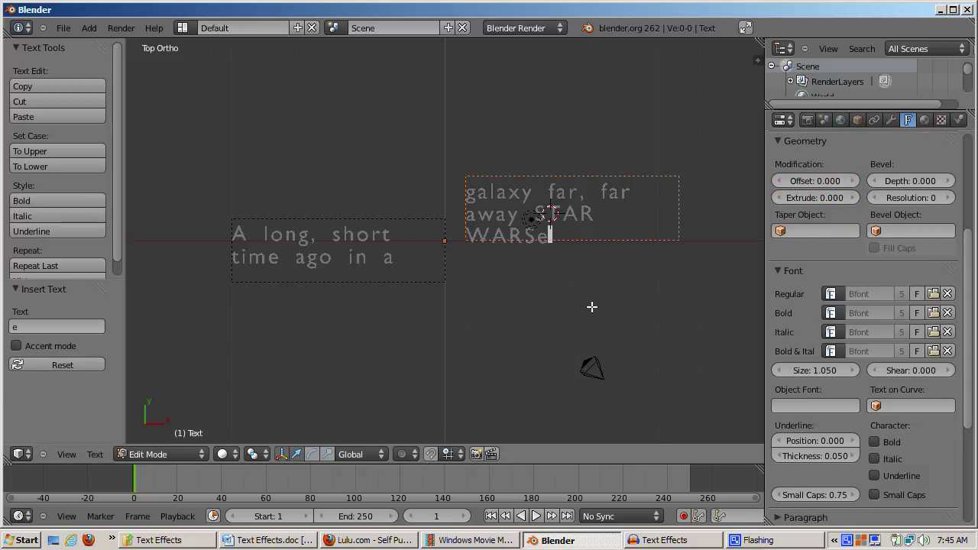
Try an extrude value of 0.1 on the text and inspect its depth at an angle
{"action": "left_click", "coordinate": [822, 202]}
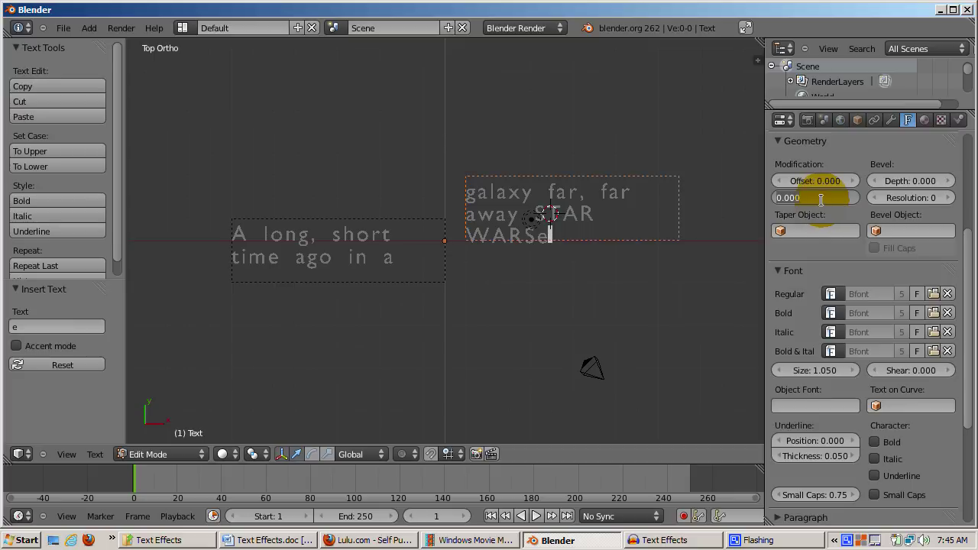
{"action": "type", "text": ".1"}
{"action": "key", "text": "Return"}
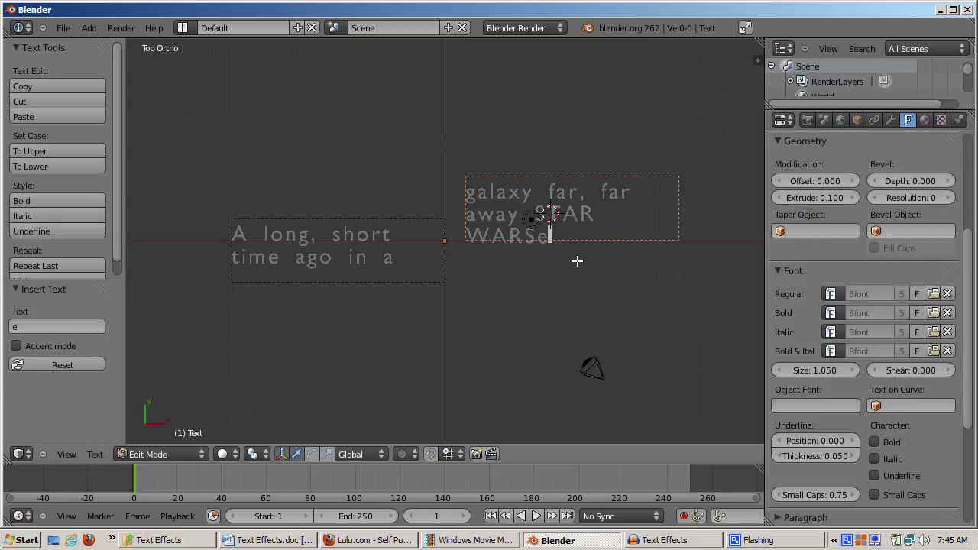
{"action": "middle_click_drag", "start_coordinate": [578, 255], "coordinate": [594, 276]}
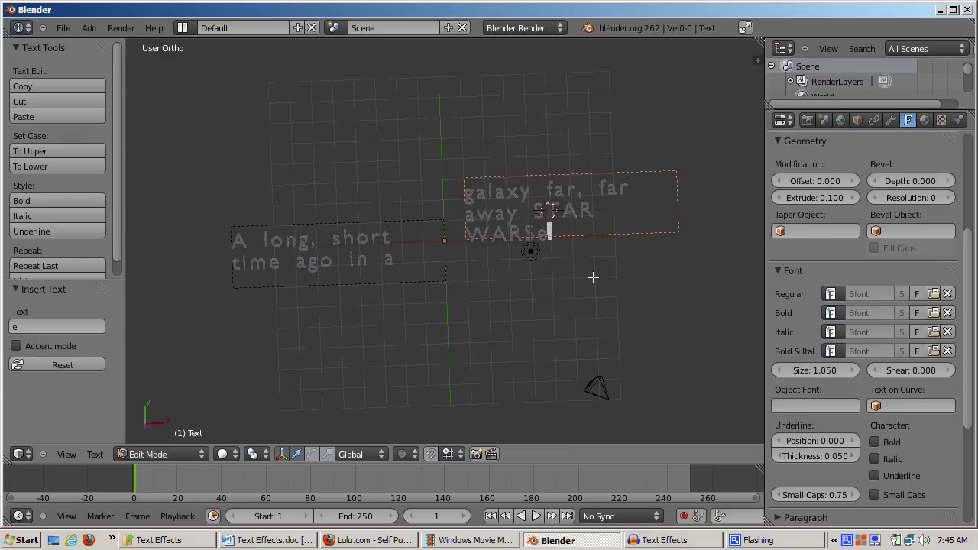
Set the text's extrude value to 0.05 and inspect its thickness
{"action": "left_click", "coordinate": [827, 197]}
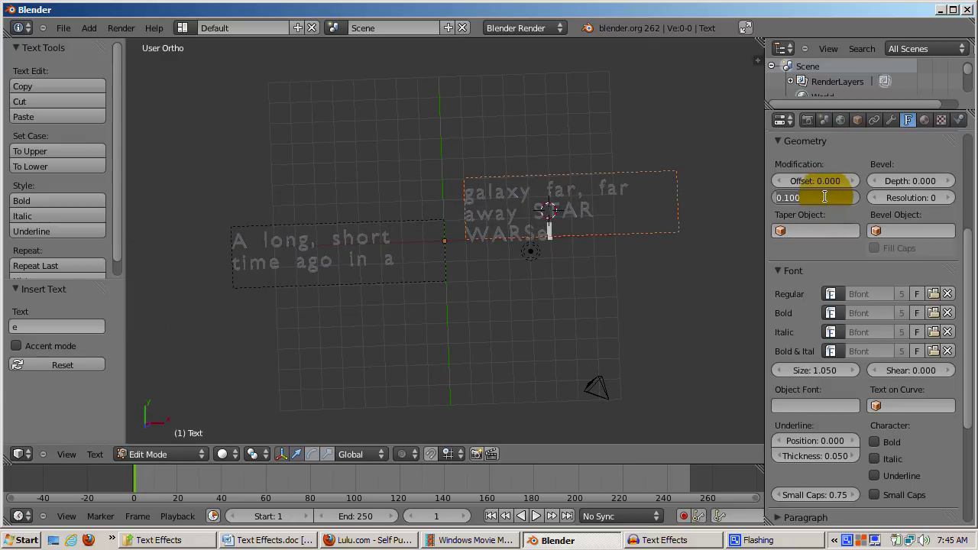
{"action": "key", "text": "BackSpace"}
{"action": "type", "text": "0.05"}
{"action": "key", "text": "Return"}
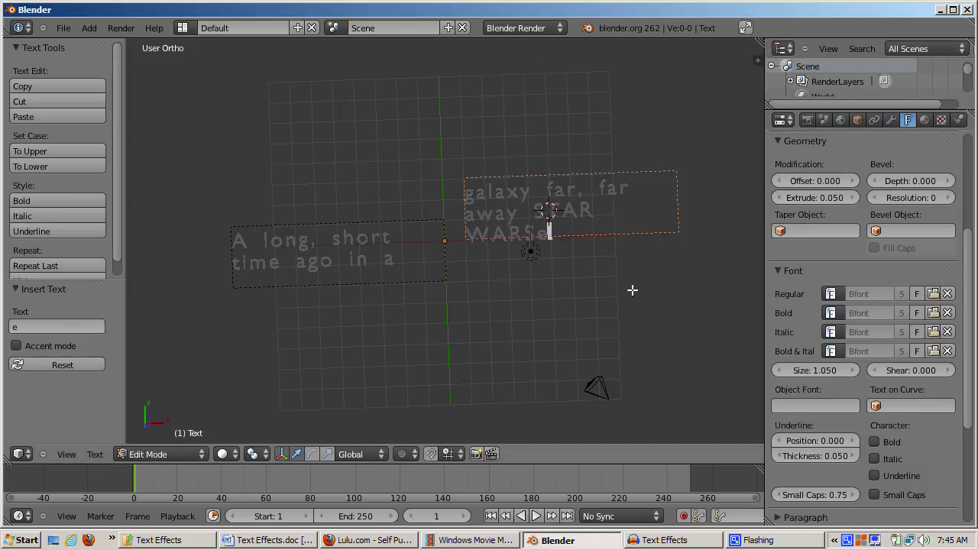
{"action": "mouse_move", "coordinate": [634, 282]}
{"action": "middle_mouse_down"}
{"action": "mouse_move", "coordinate": [618, 391]}
{"action": "mouse_move", "coordinate": [613, 365]}
{"action": "middle_mouse_up"}
{"action": "key", "text": "KP_7"}
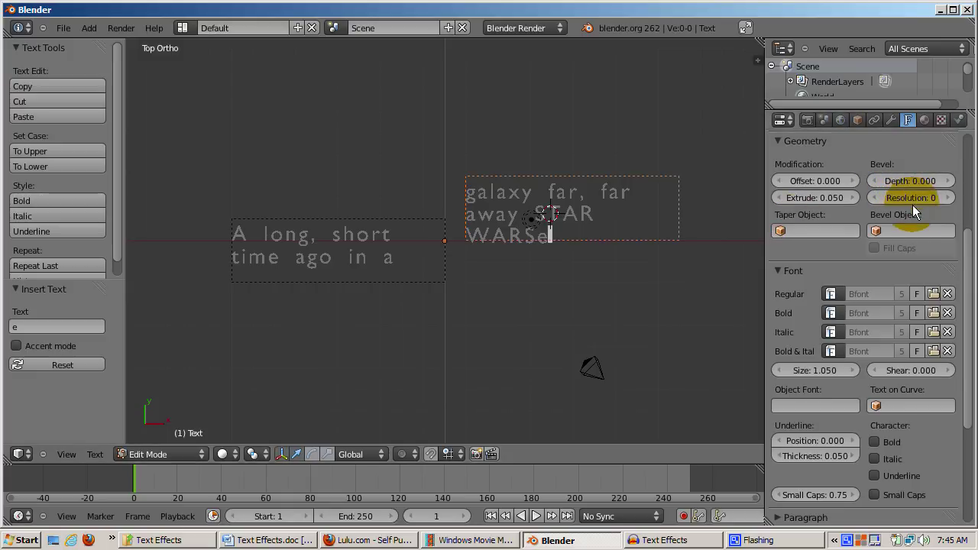
Set the text's bevel depth to 0.03 and inspect the rounded letters at an angle
{"action": "left_click", "coordinate": [916, 181]}
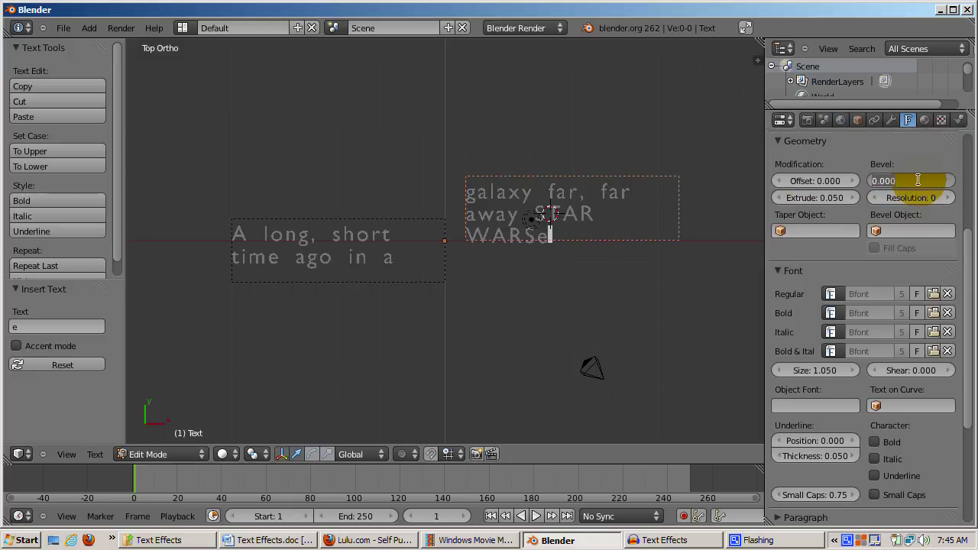
{"action": "type", "text": ".03"}
{"action": "key", "text": "Return"}
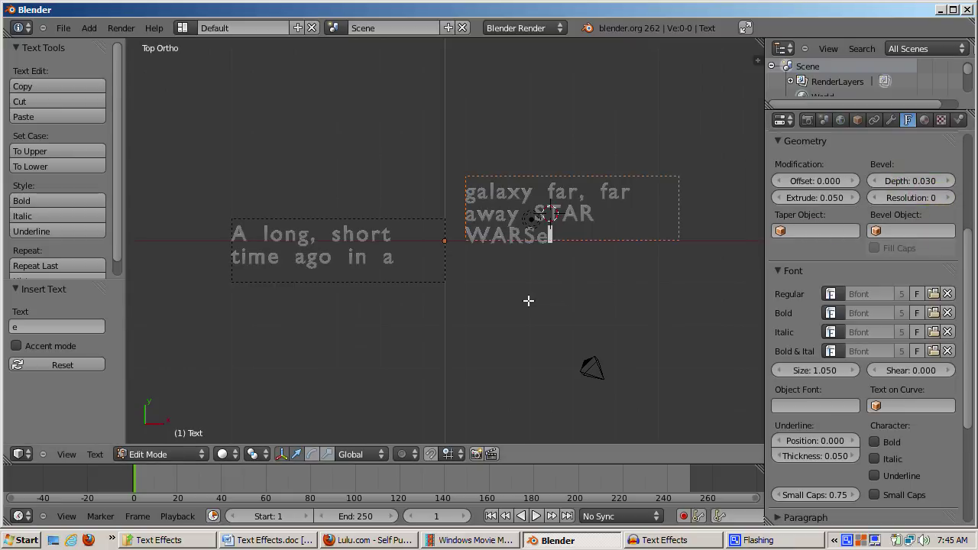
{"action": "middle_click_drag", "start_coordinate": [528, 299], "coordinate": [529, 264]}
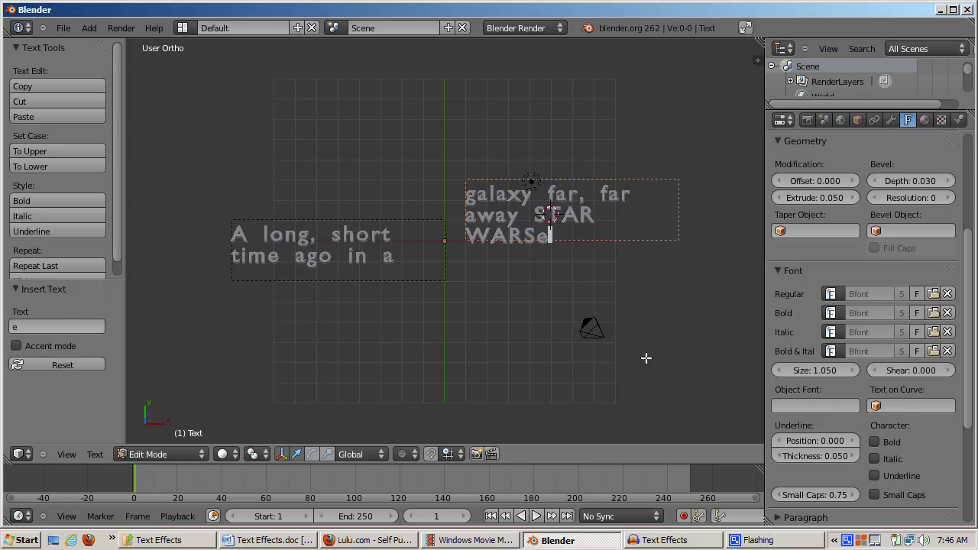
Delete the trailing "e" after "WARS" and enter it again, twice
{"action": "key", "text": "BackSpace"}
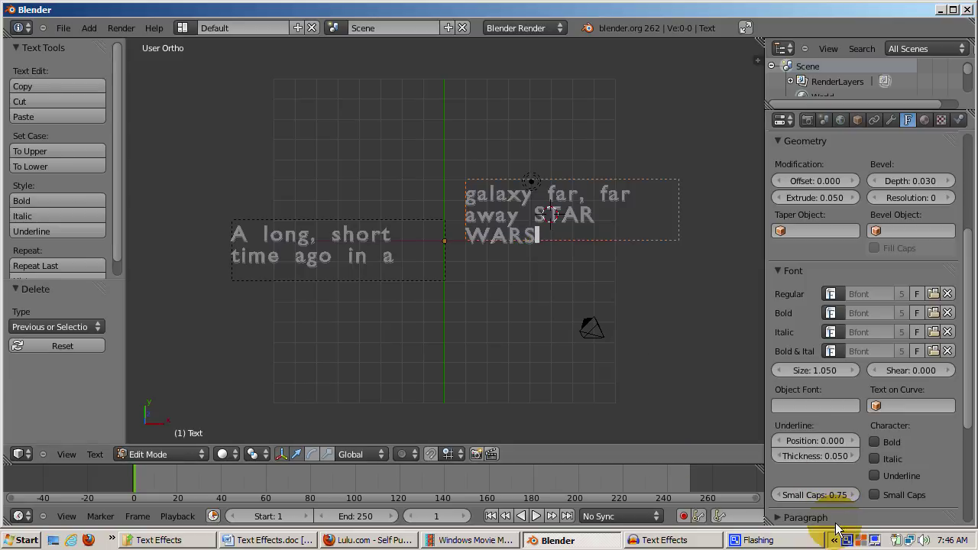
{"action": "type", "text": "e"}
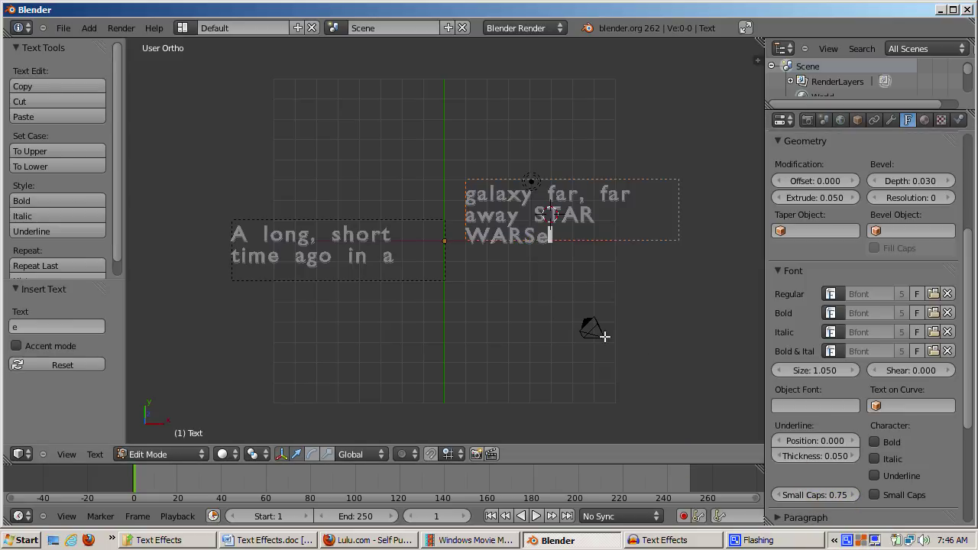
{"action": "key", "text": "BackSpace"}
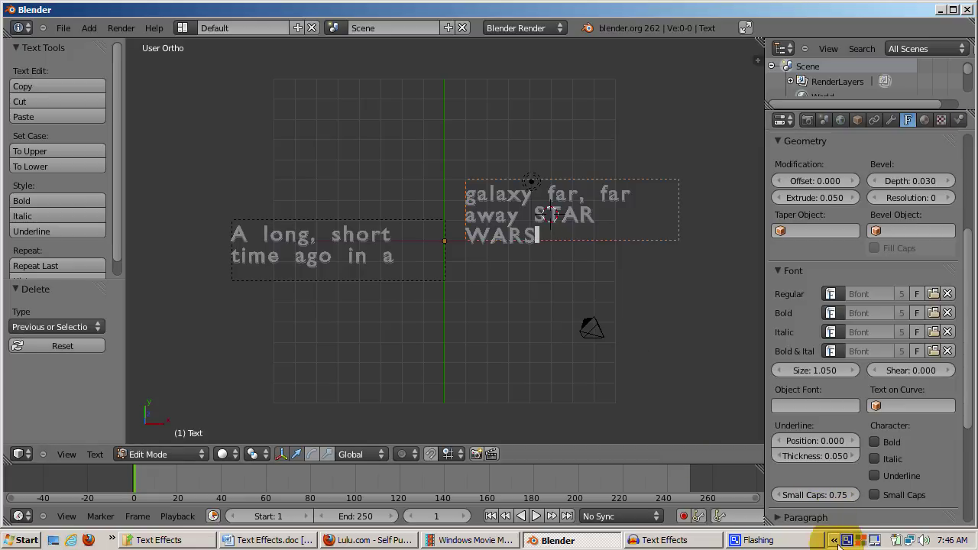
{"action": "type", "text": "e"}
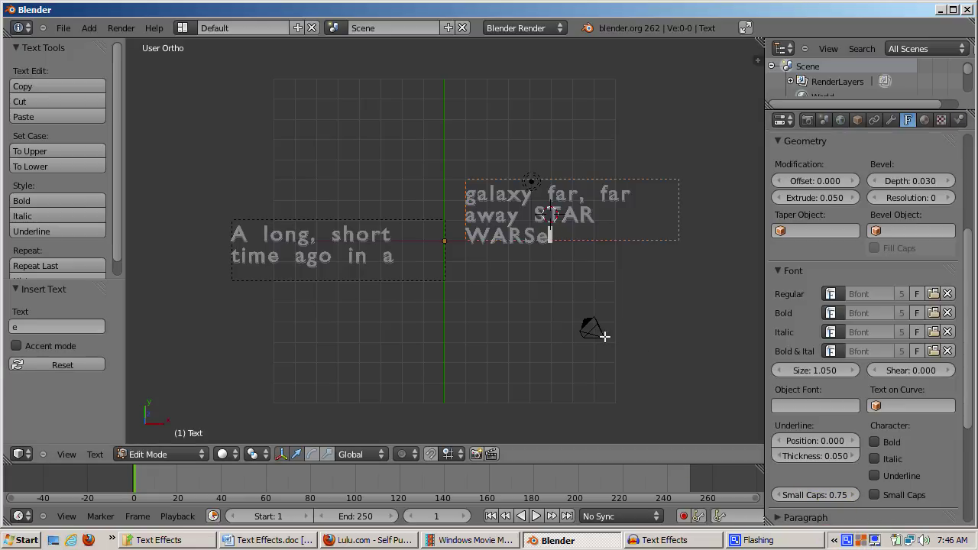